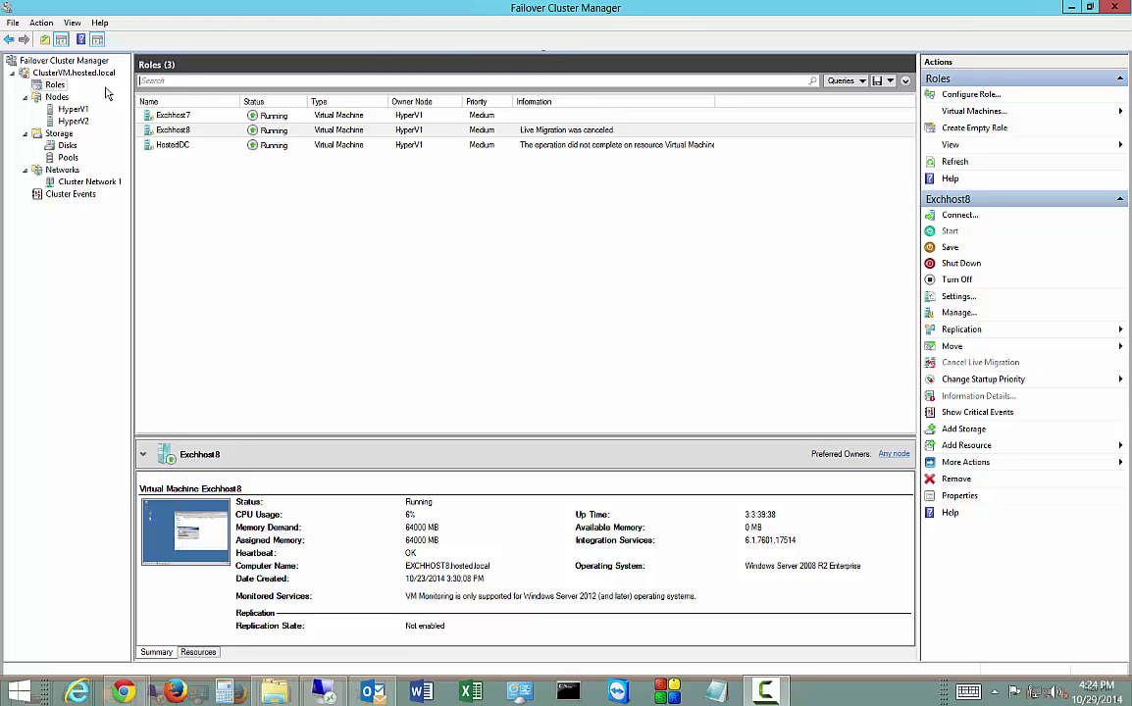
Start a new clustered virtual machine from Roles, with HyperV1 as the target node.
right_click(56, 87)
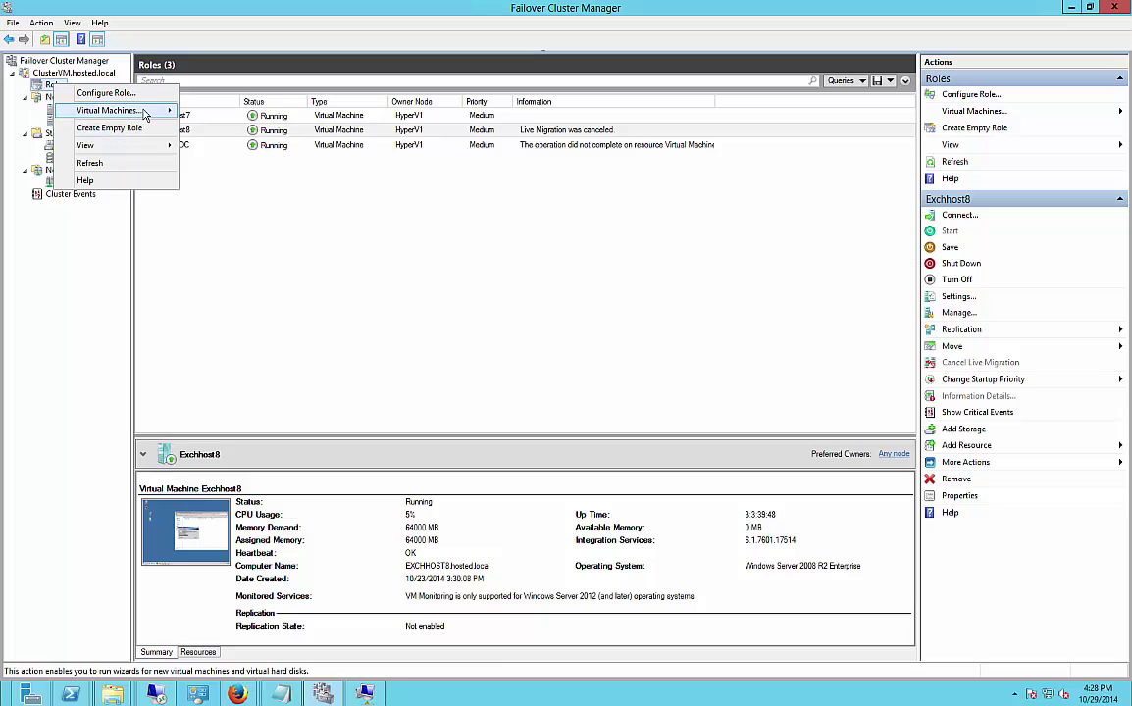
mouse_move(146, 113)
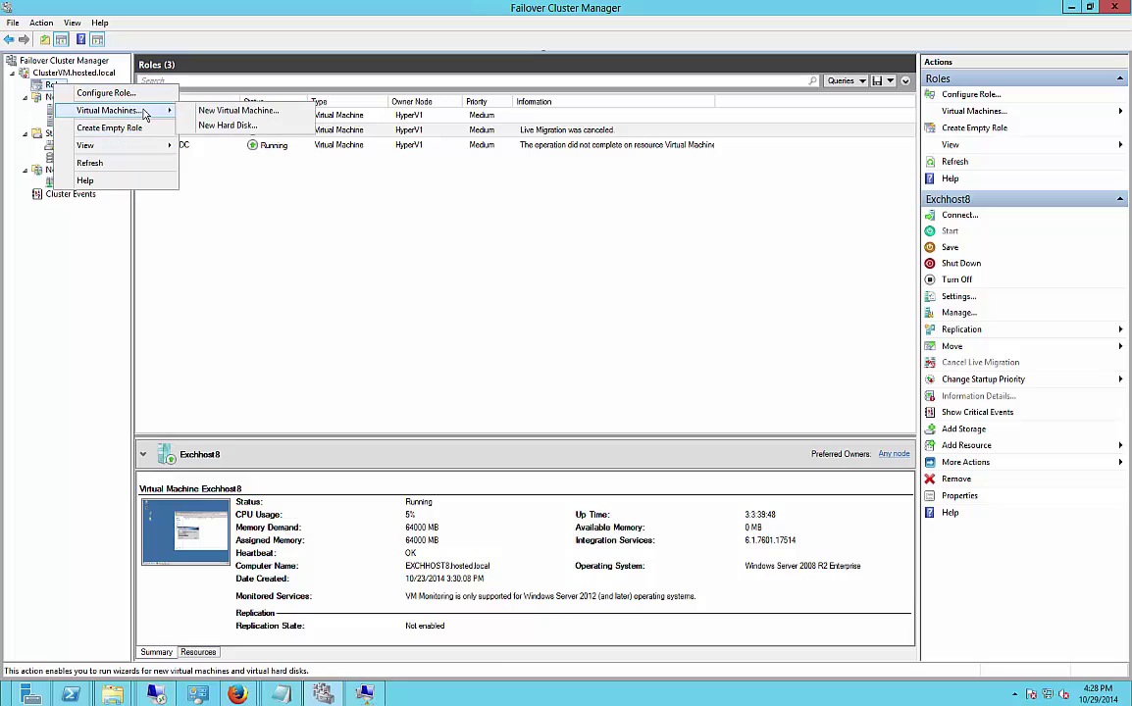
left_click(201, 110)
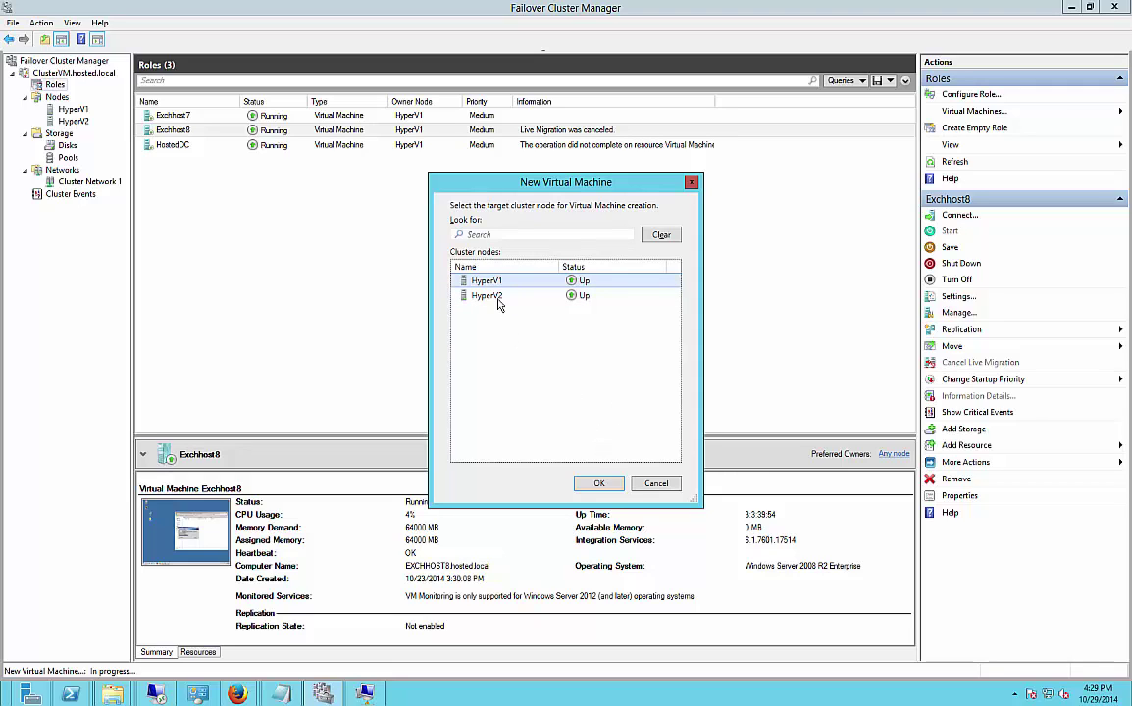
Confirm HyperV1 as the target node and enter the VM name 'VDI Template'.
left_click(598, 483)
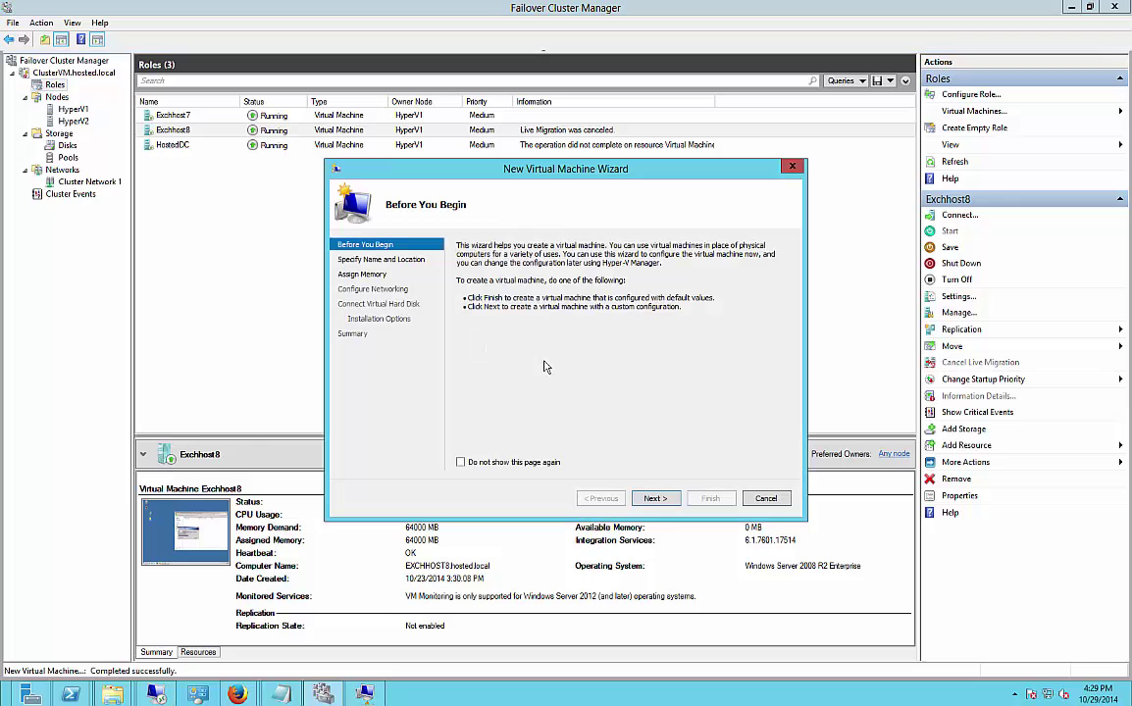
left_click(655, 499)
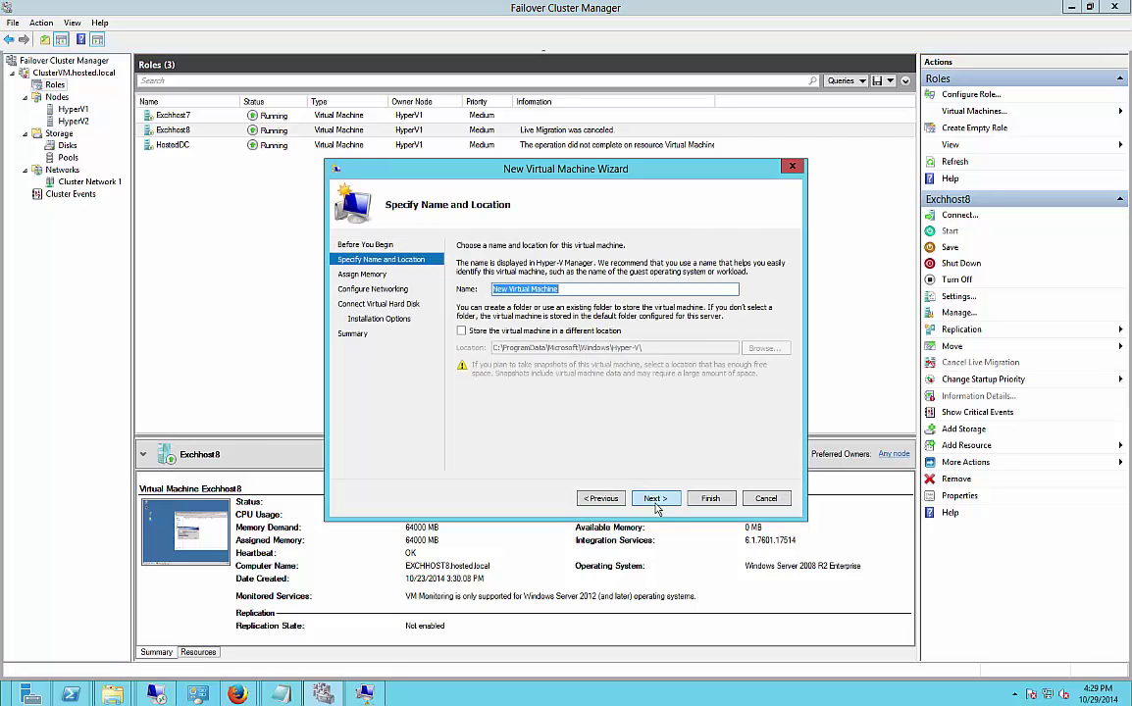
type("VDI Template")
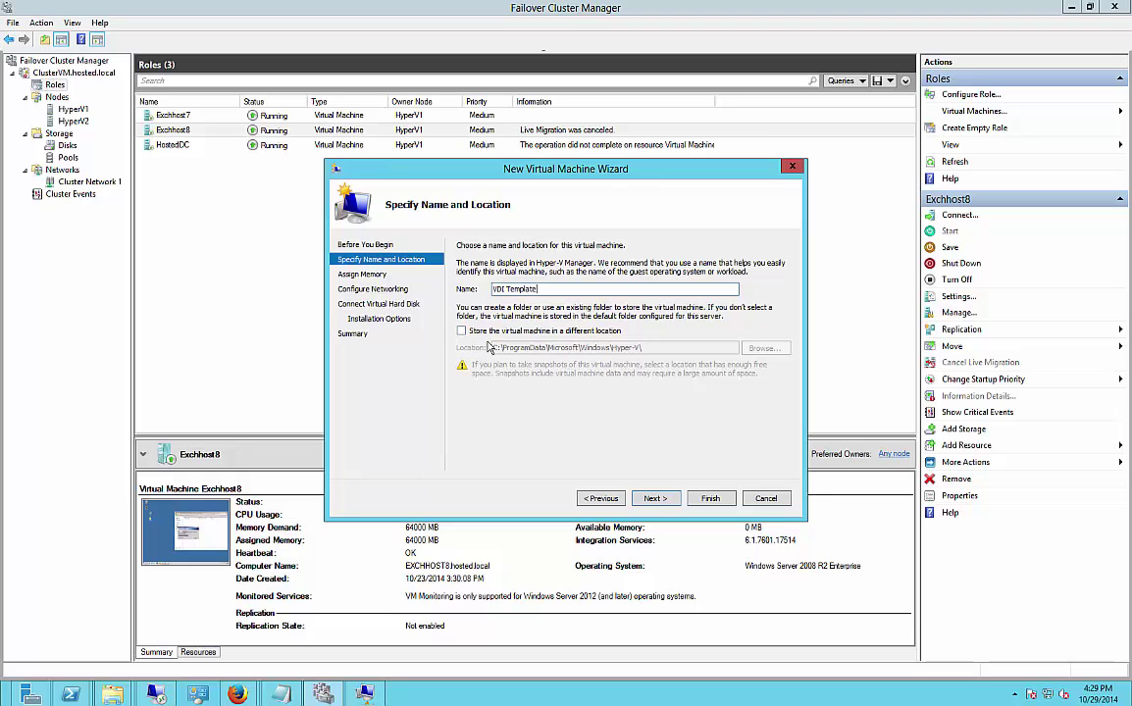
Store the virtual machine in C:\ClusterStorage\Volume1\.
left_click(462, 332)
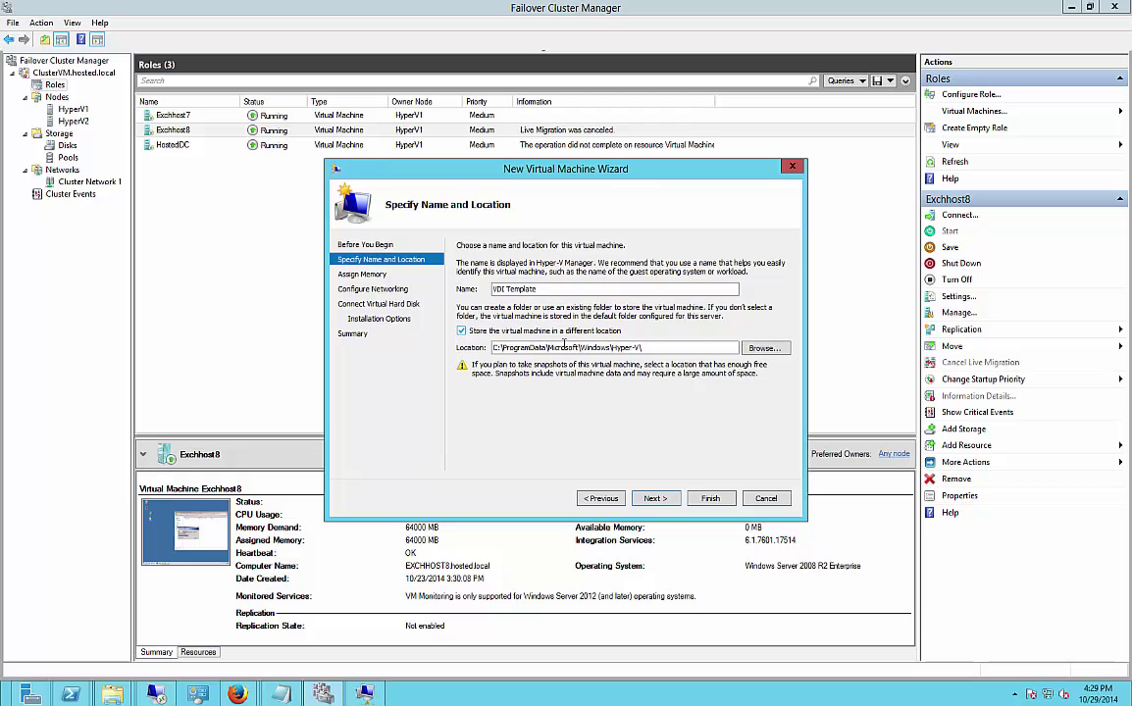
left_click(769, 354)
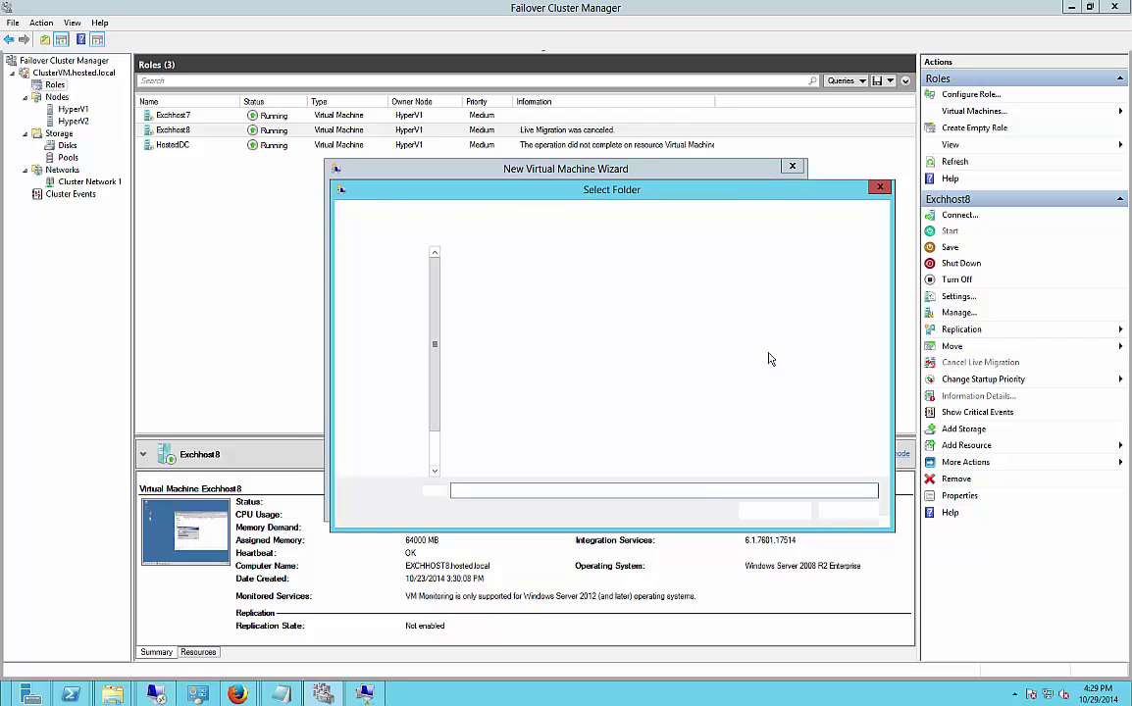
left_click(393, 457)
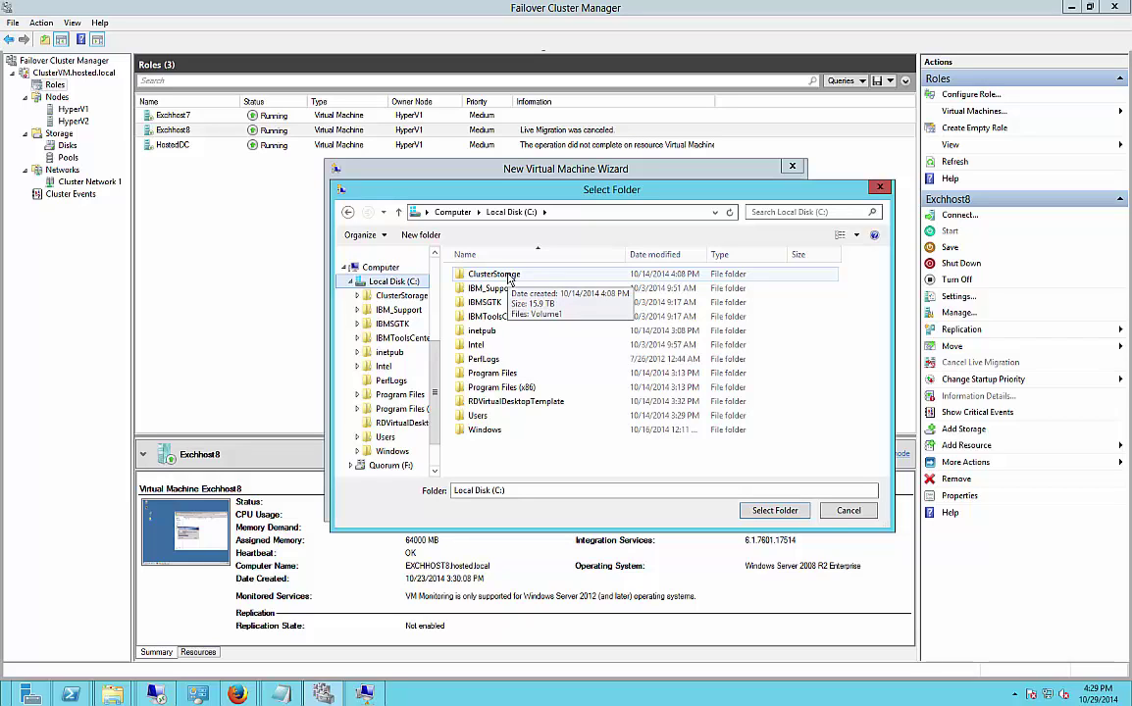
double_click(508, 275)
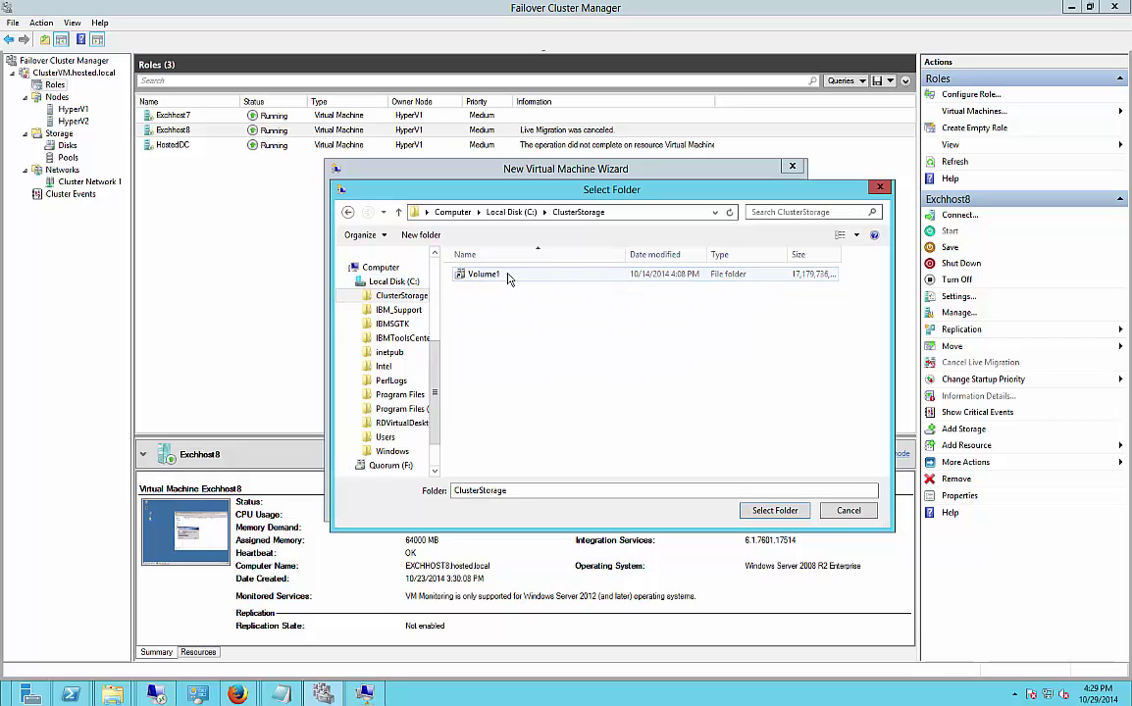
double_click(507, 276)
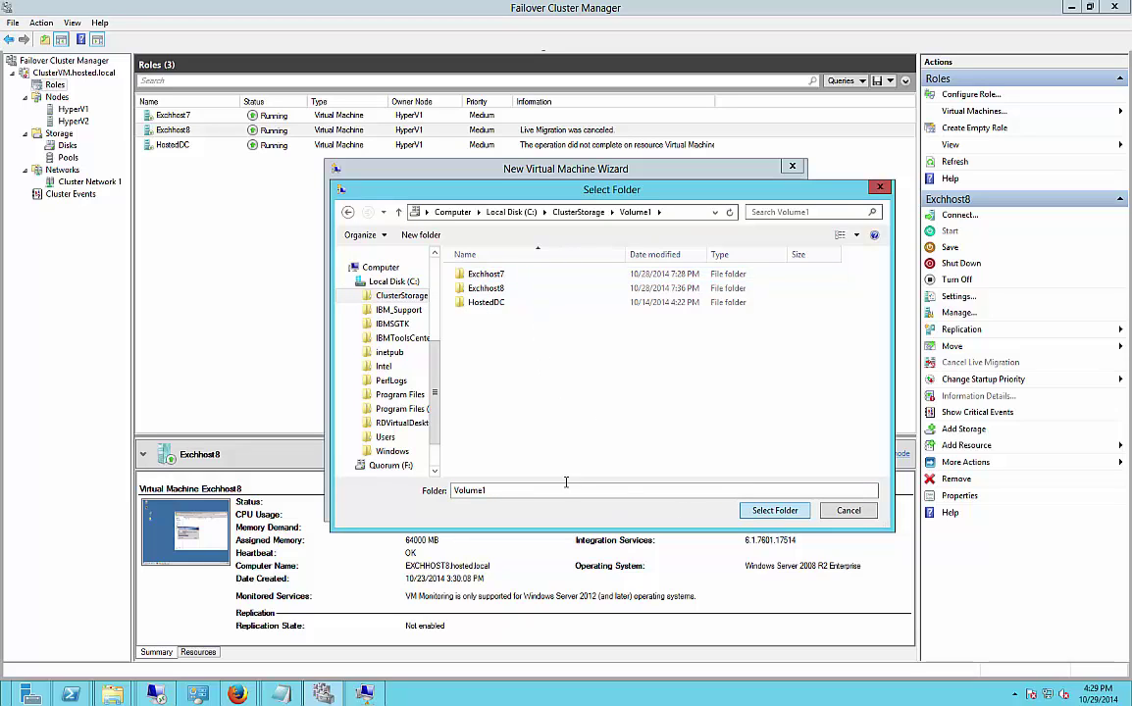
left_click(775, 511)
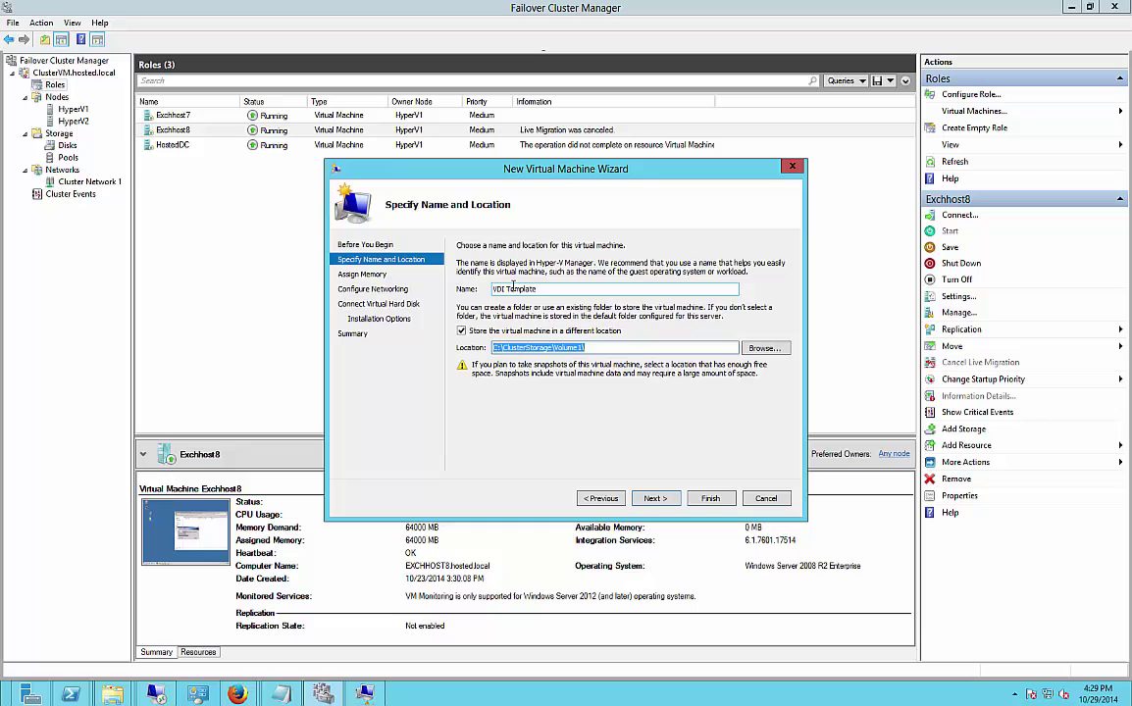
Remove the space so the VM name reads VDITemplate, and continue to memory.
left_click_drag(506, 289, 512, 288)
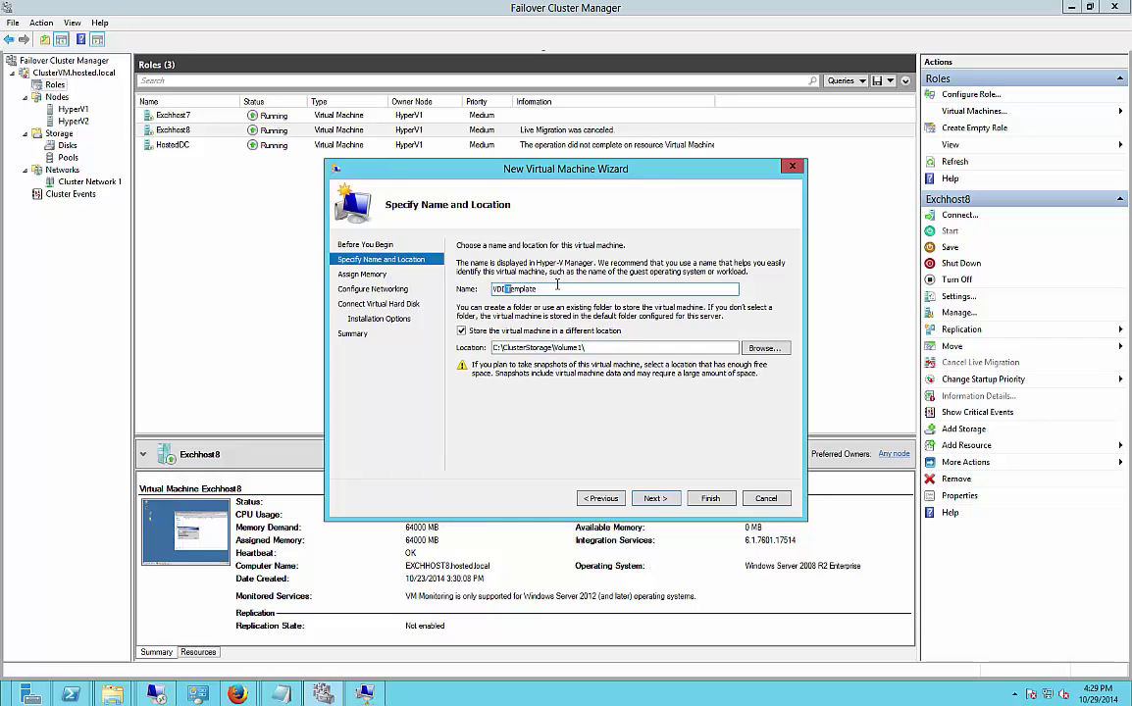
key("Delete")
left_click(653, 498)
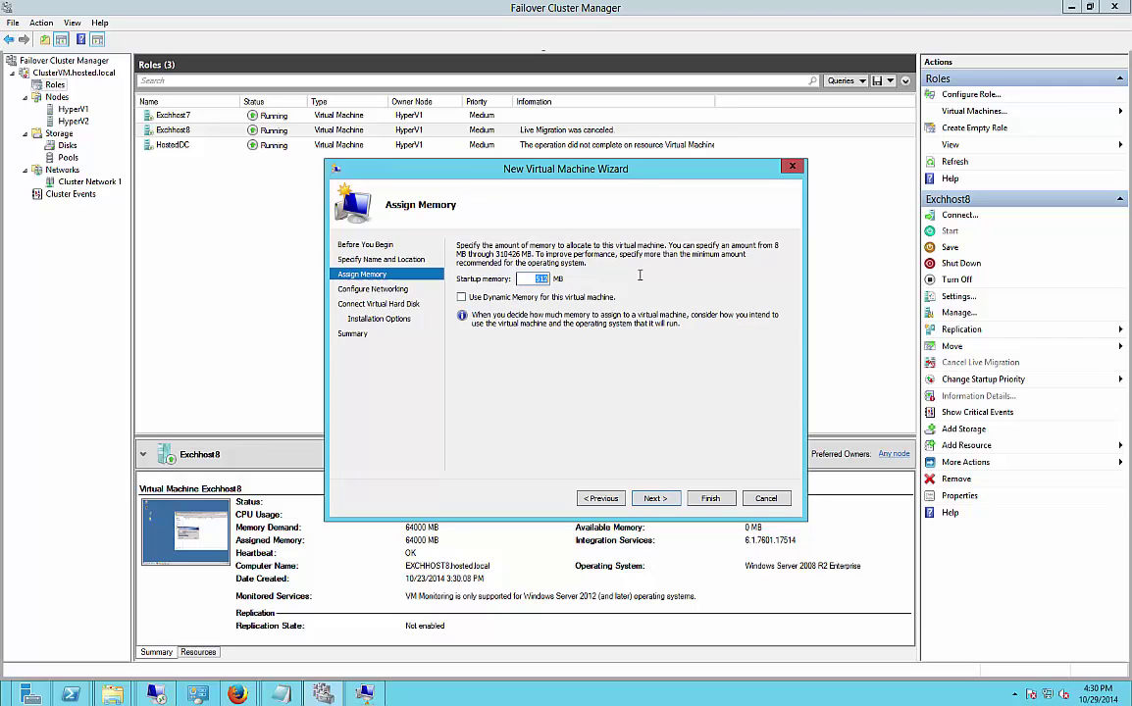
Enter the startup memory and connect the network adapter to Adapter 2.
type("12")
left_click(655, 499)
left_click(614, 272)
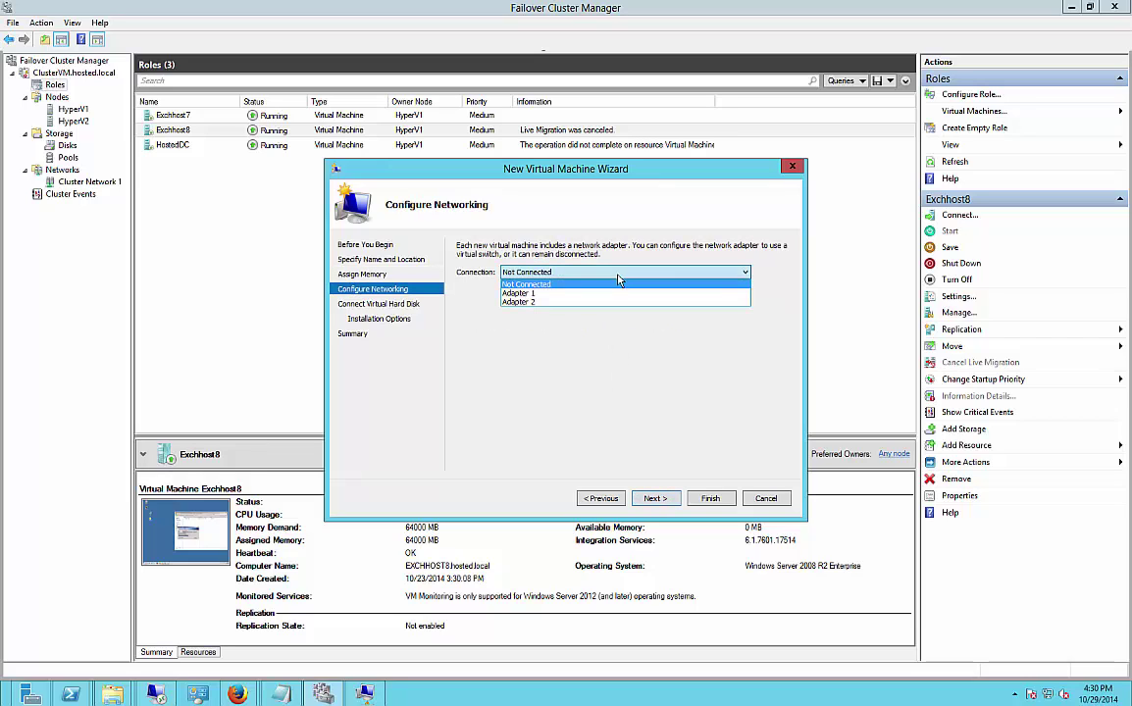
left_click(619, 310)
left_click(614, 272)
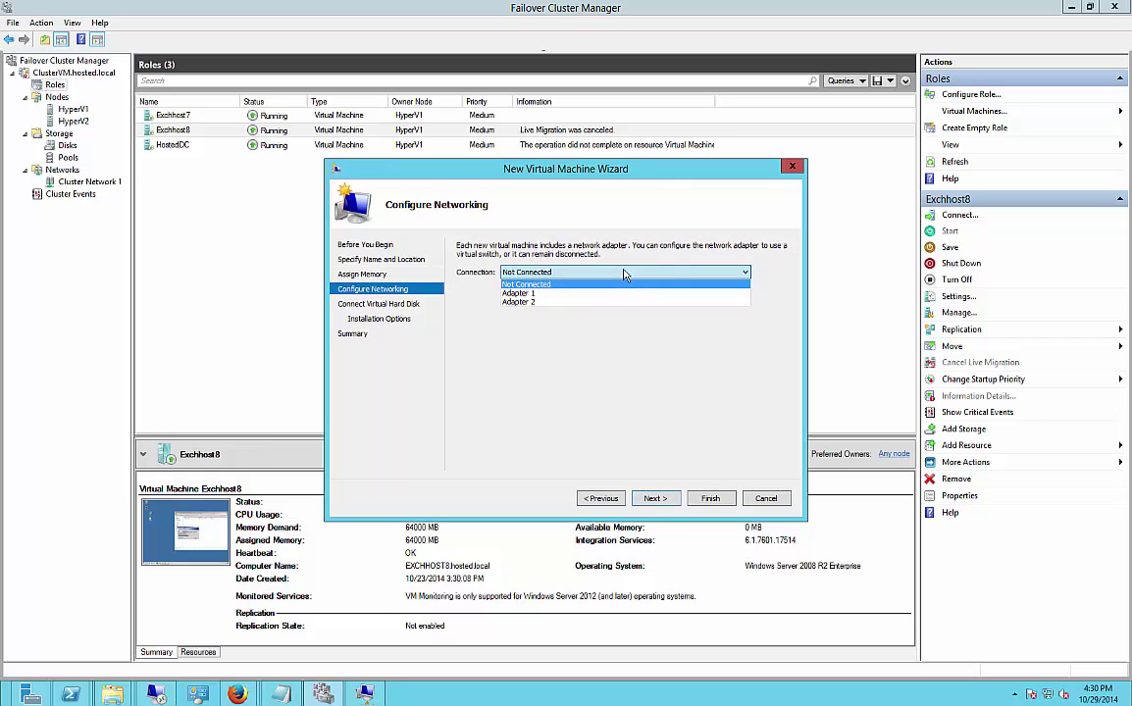
left_click(613, 302)
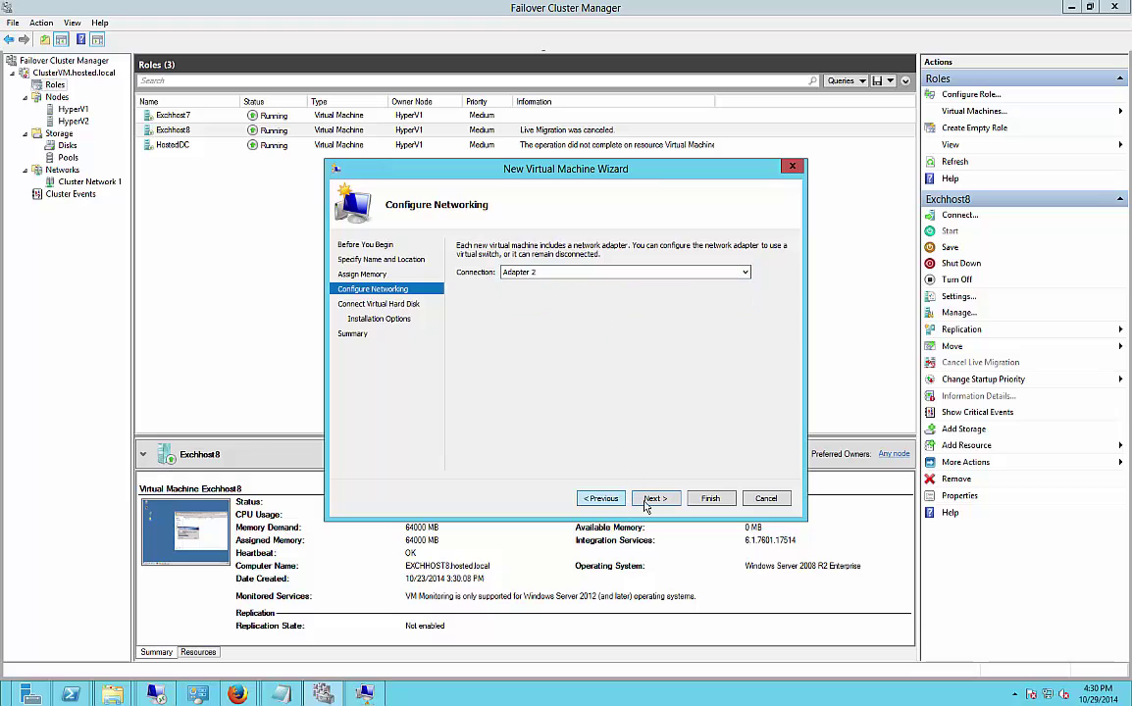
Give the new VDITemplate.vhdx virtual hard disk a size of 100 GB.
left_click(654, 499)
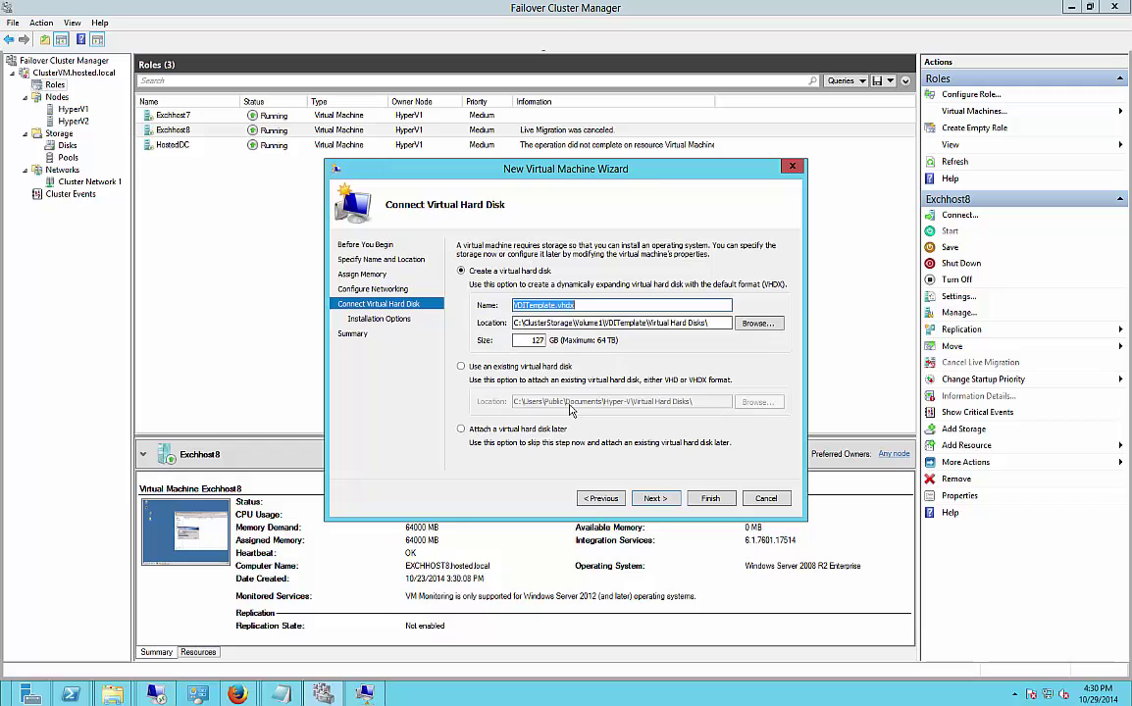
left_click(527, 340)
key("shift+End")
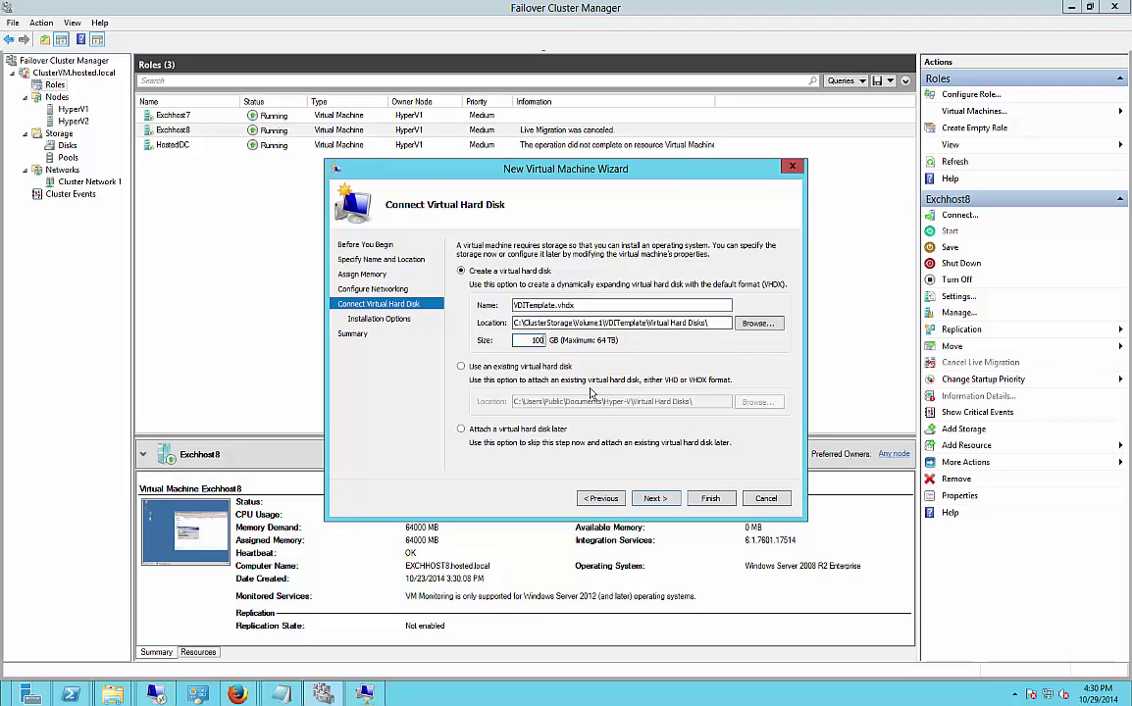
left_click(658, 500)
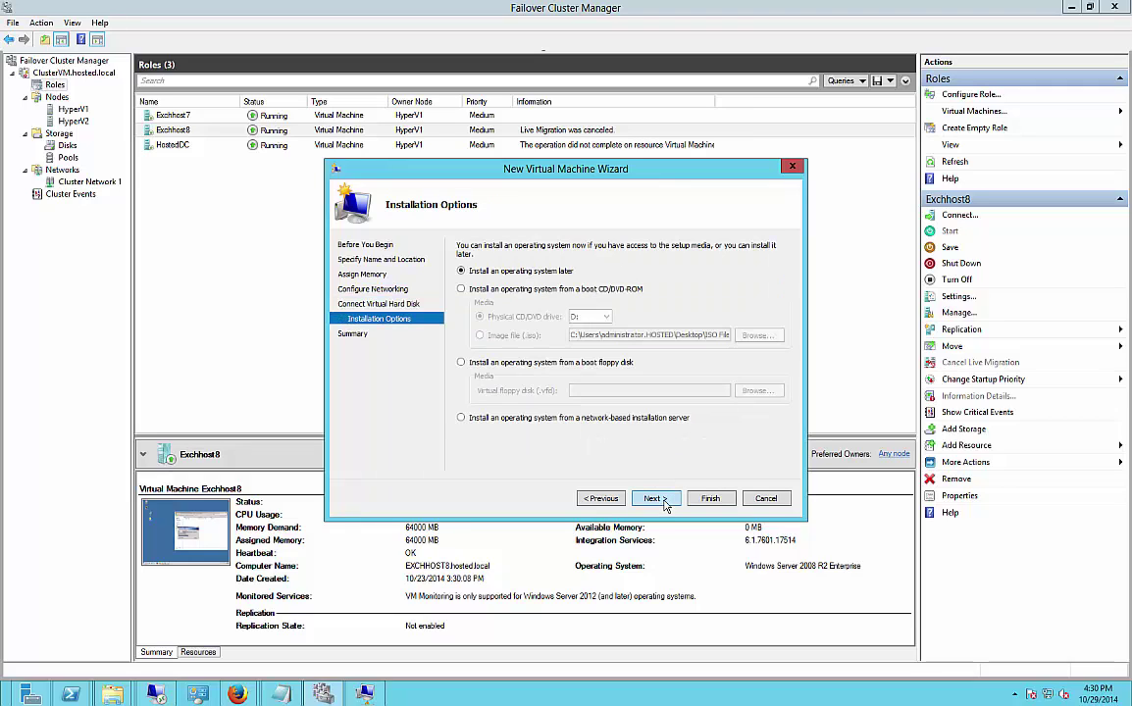
Install the OS from the Windows 8.1 Enterprise 64-bit ISO image file.
left_click(461, 290)
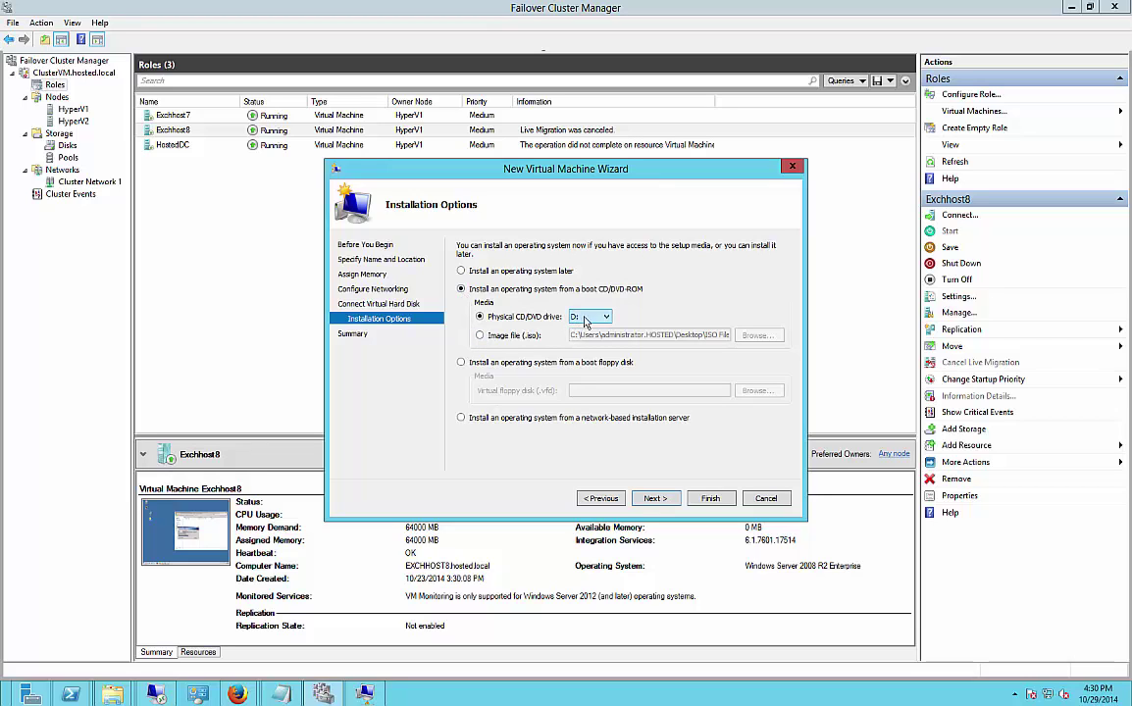
left_click(480, 337)
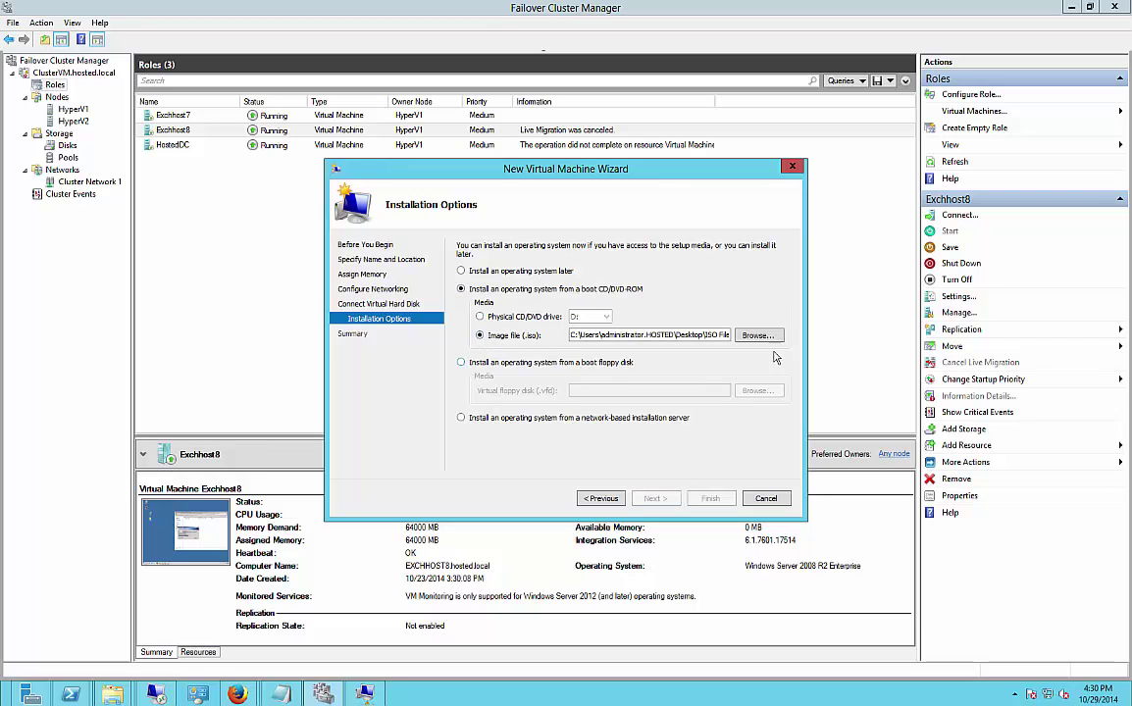
left_click(758, 336)
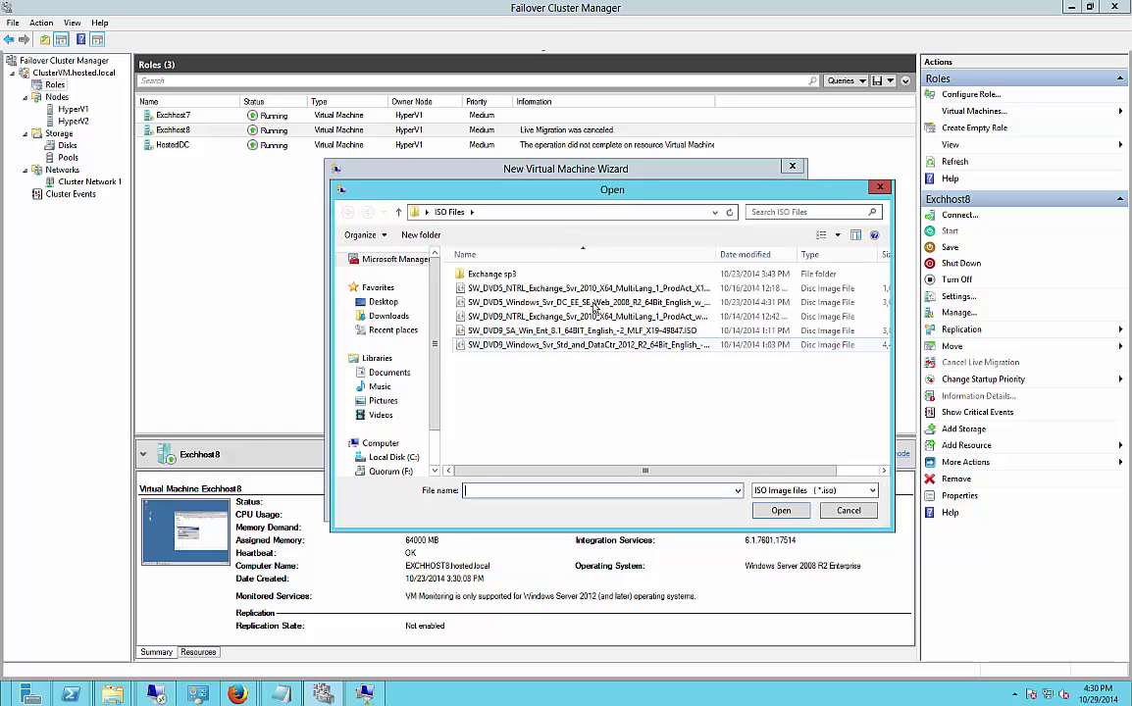
left_click(579, 331)
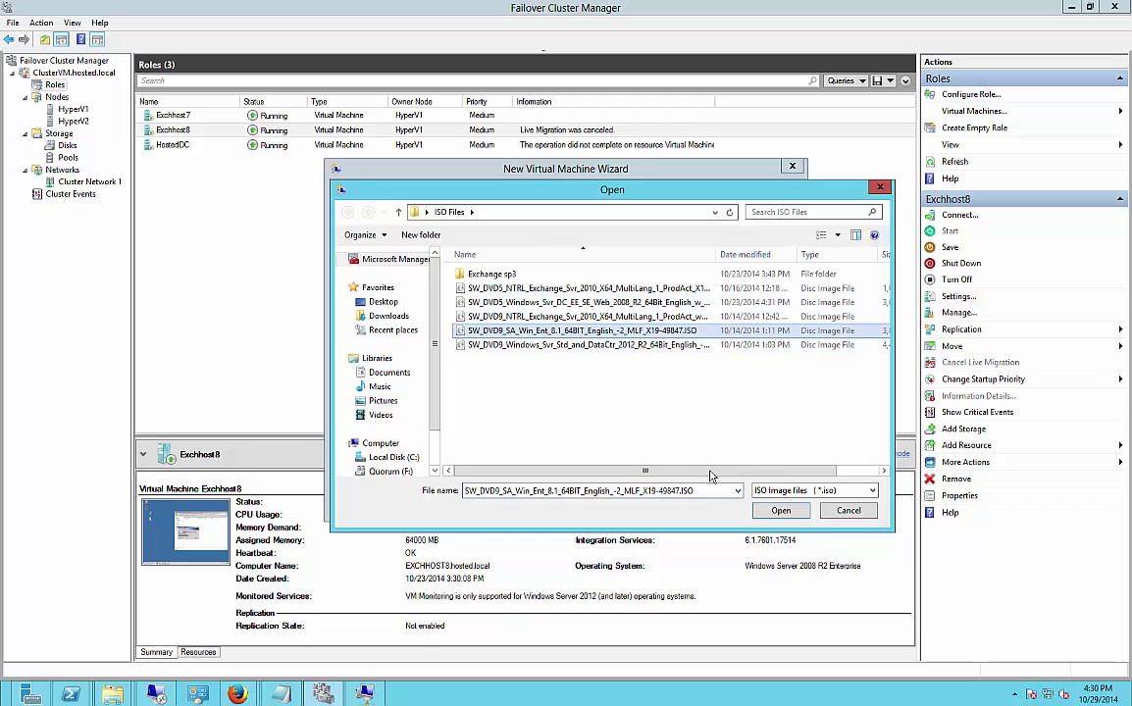
left_click(781, 510)
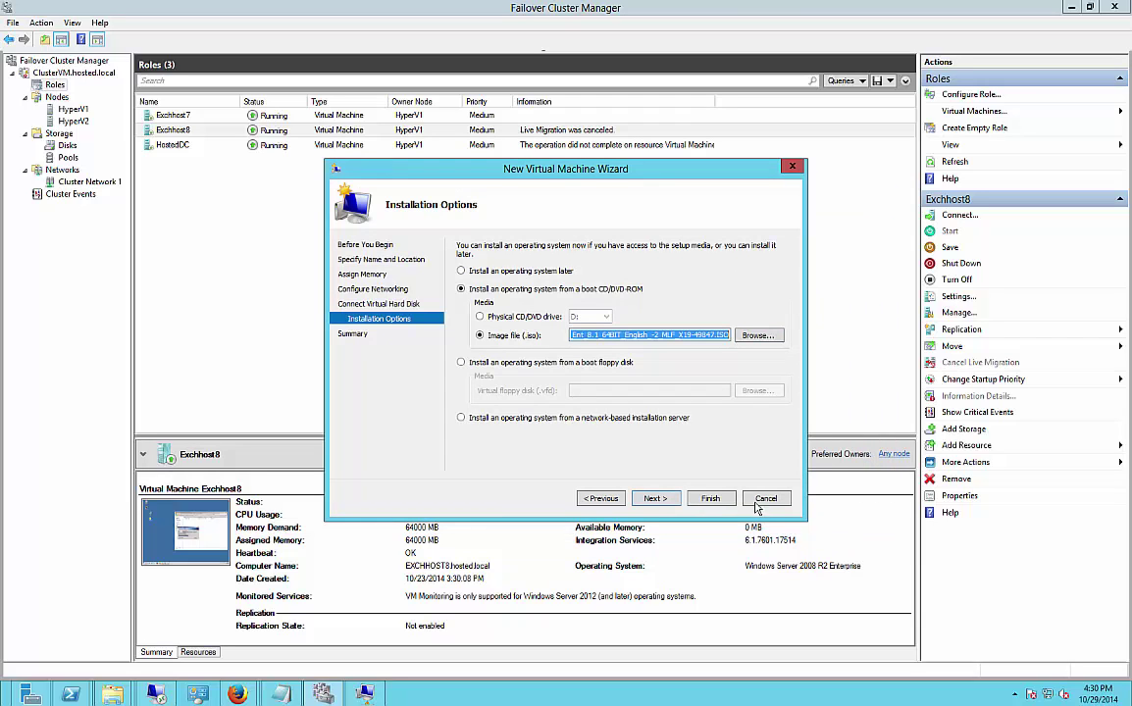
left_click(655, 498)
Create the VM, close the high availability summary, and select VDITemplate in Roles.
left_click(710, 498)
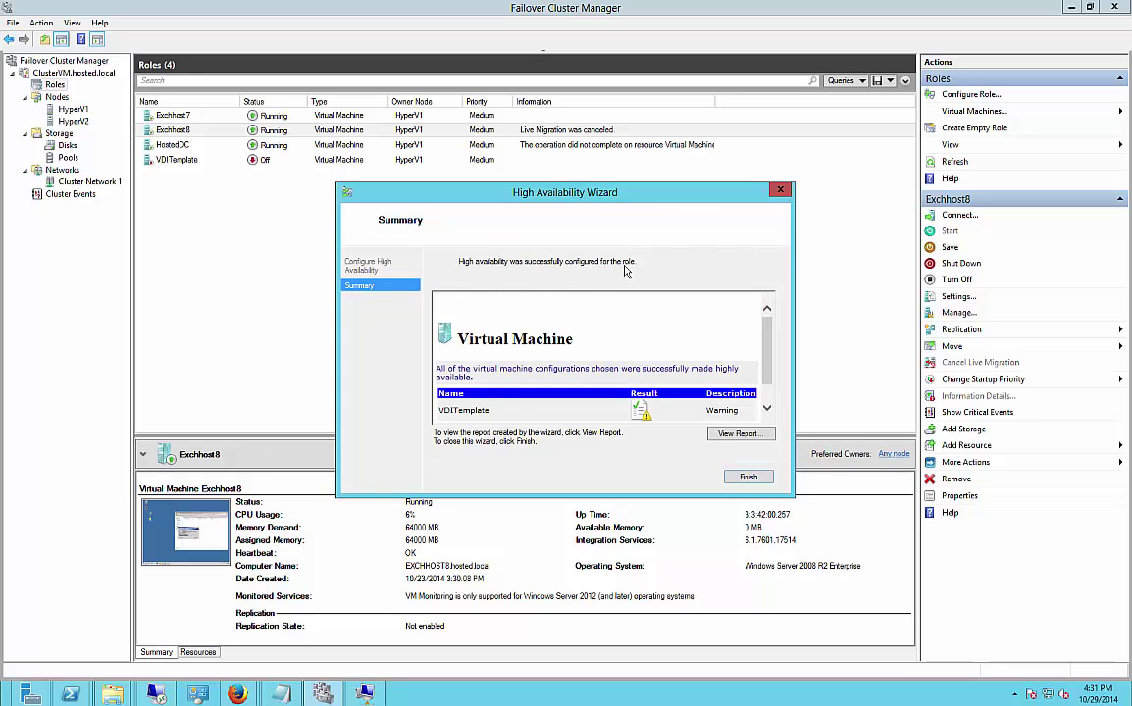
left_click(745, 478)
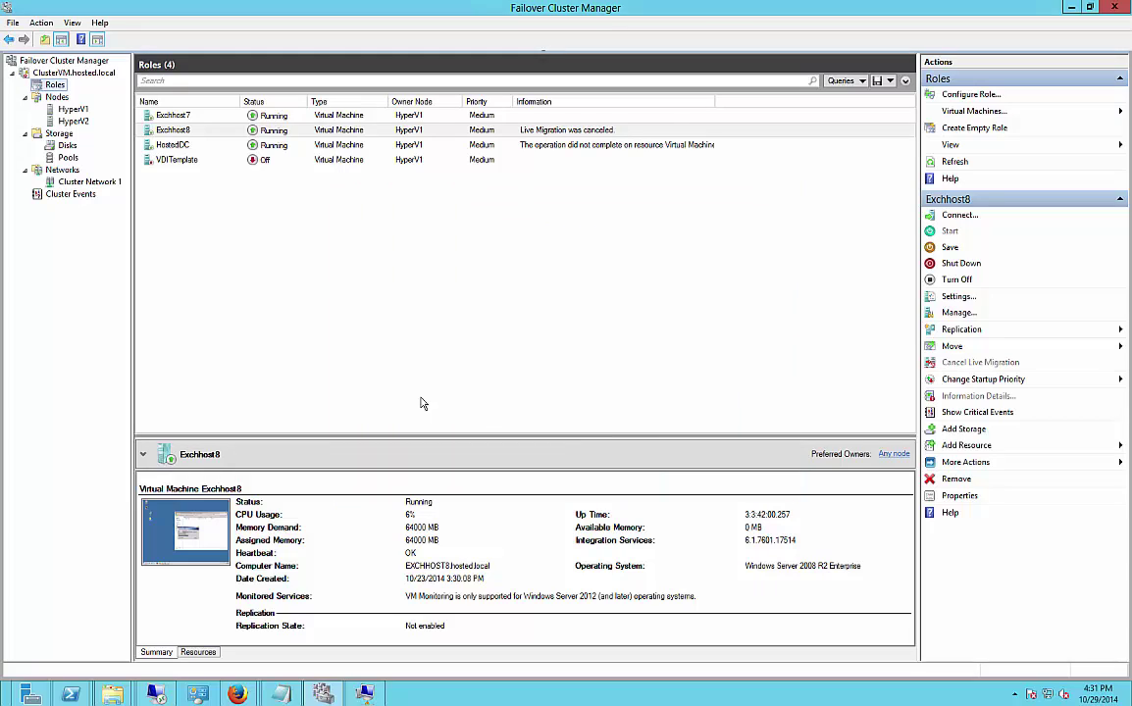
left_click(192, 164)
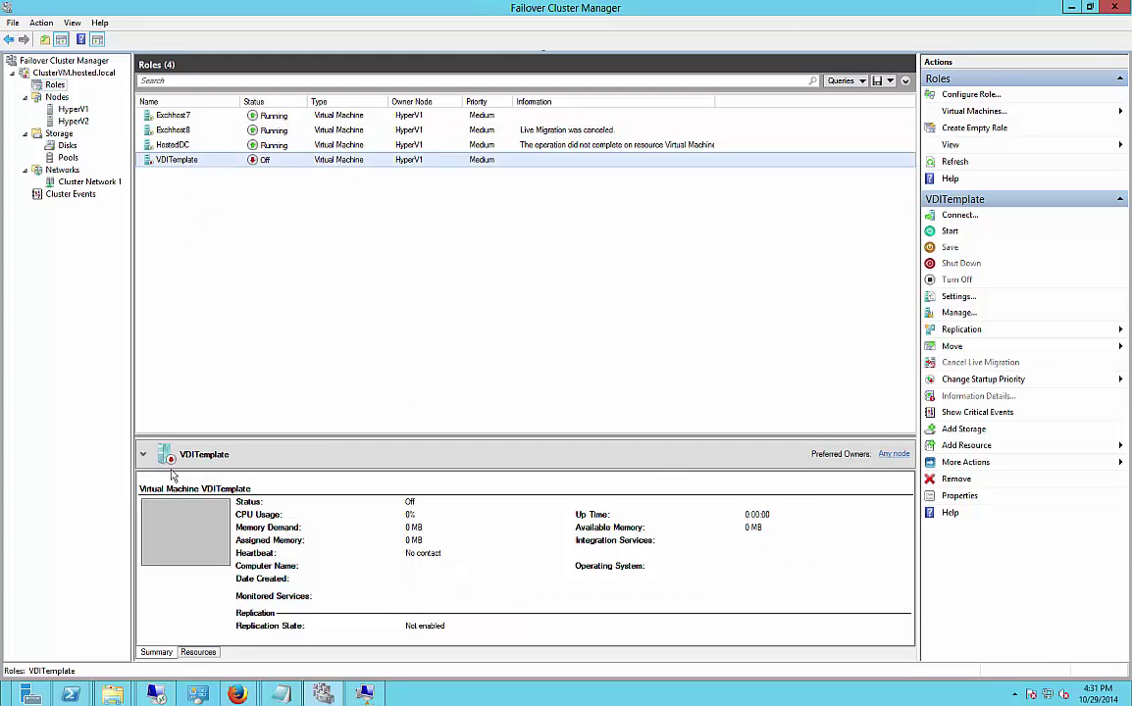
Connect to VDITemplate's console and power on the virtual machine.
double_click(177, 525)
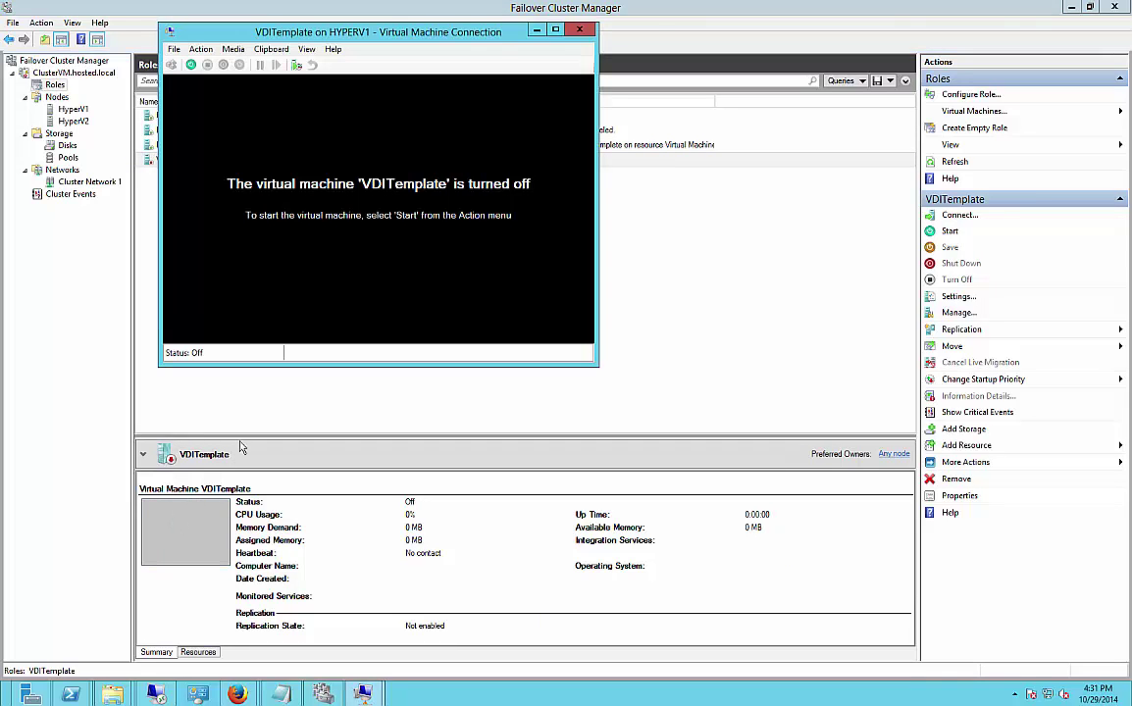
left_click_drag(371, 35, 577, 85)
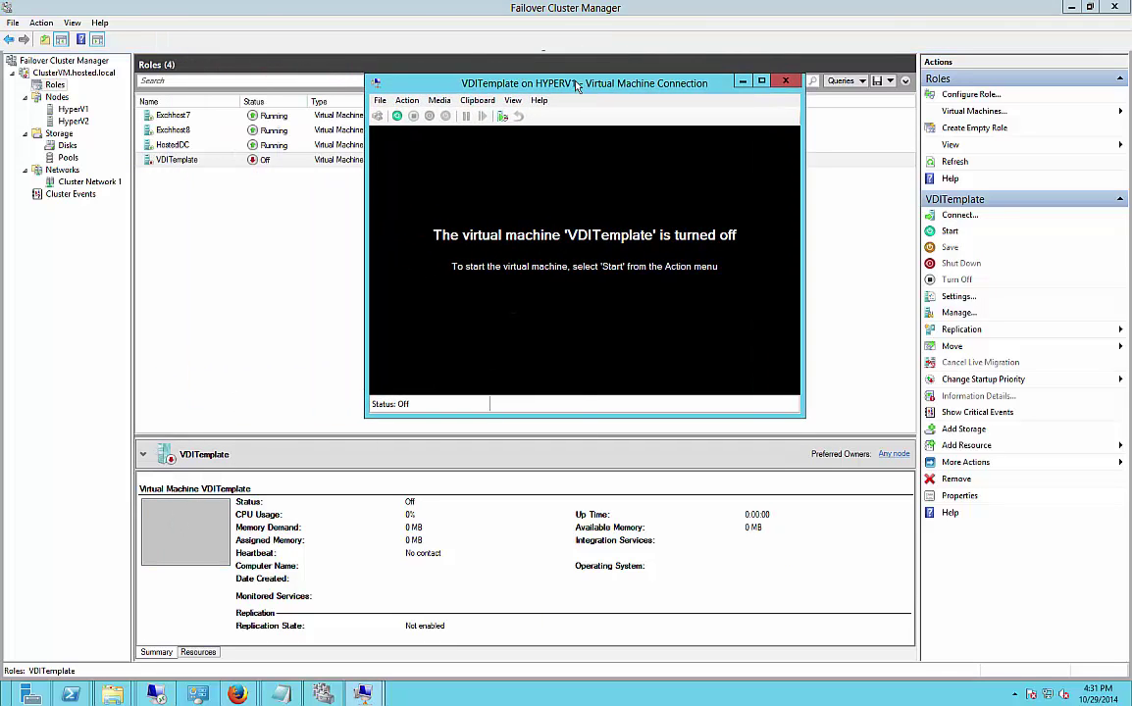
left_click(397, 115)
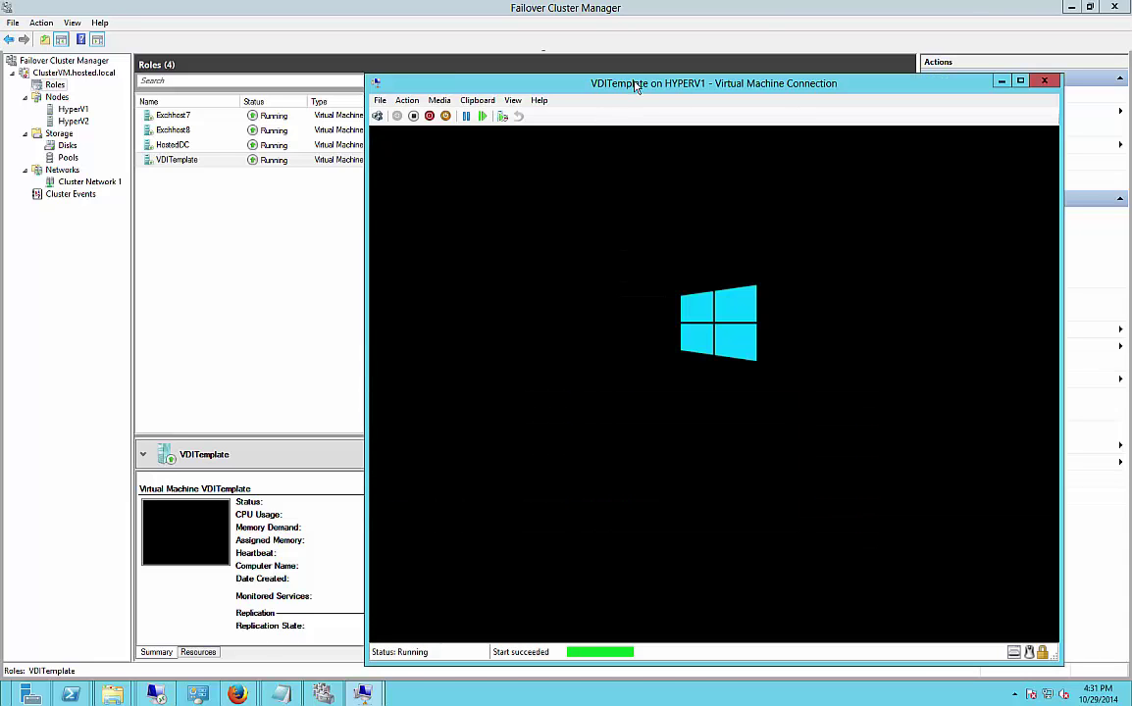
Pass the Windows Setup language screen and begin the Windows 8 installation.
left_click_drag(636, 86, 545, 48)
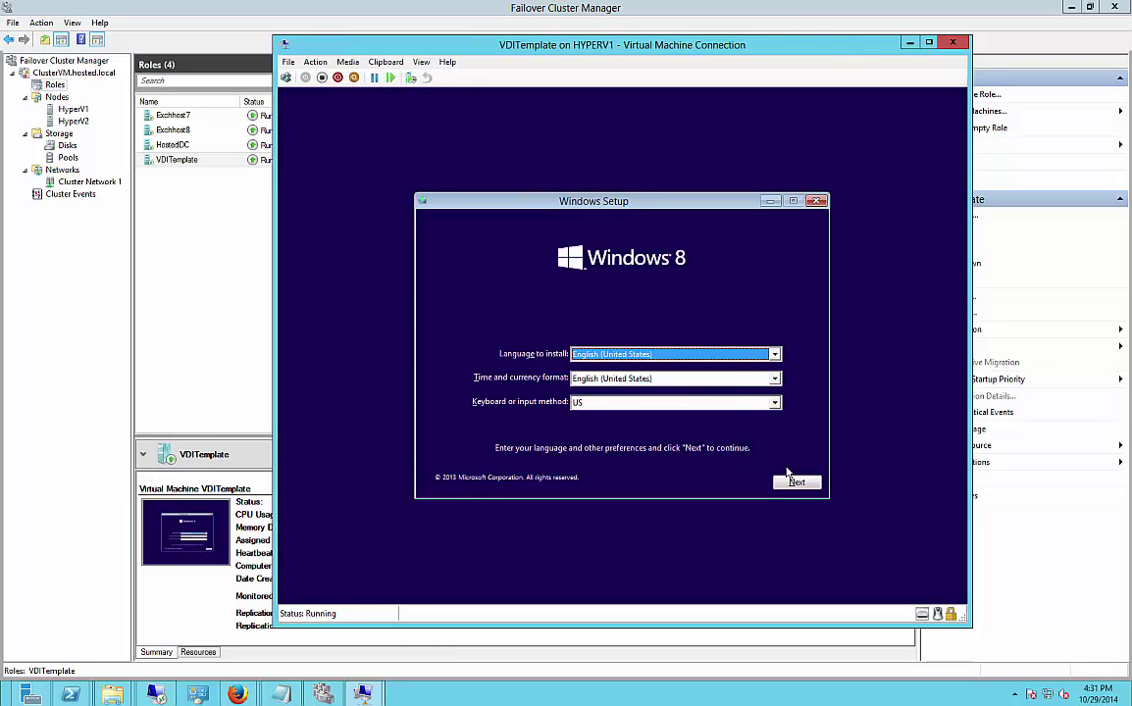
left_click(793, 480)
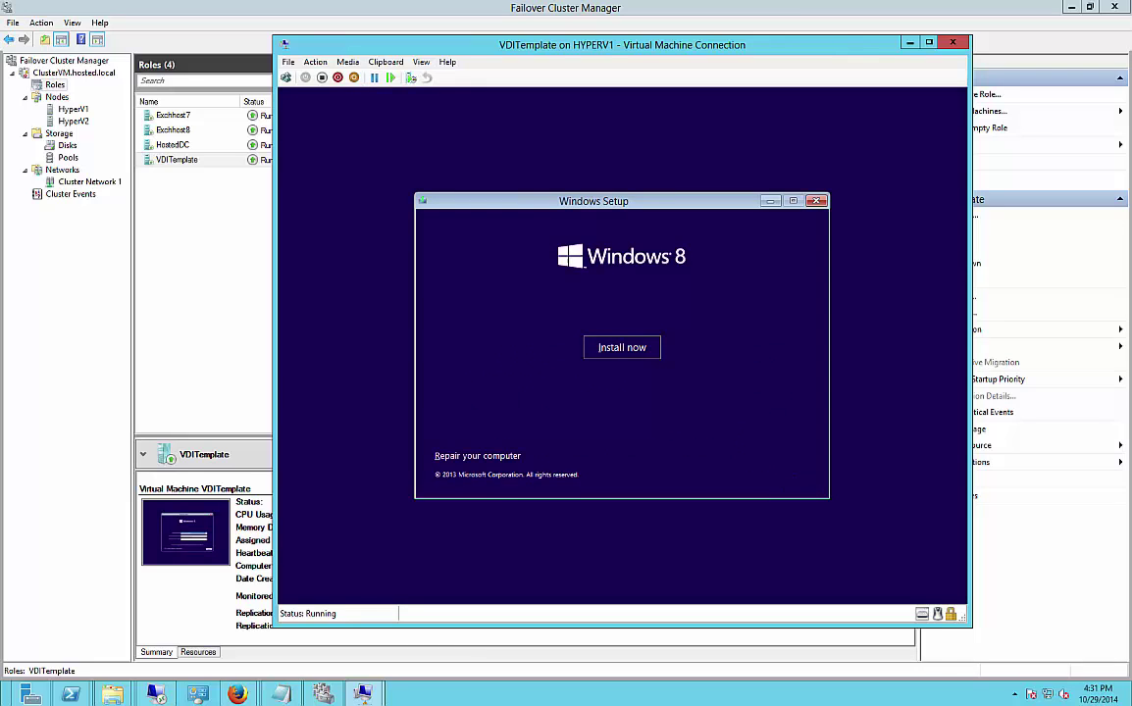
left_click(619, 346)
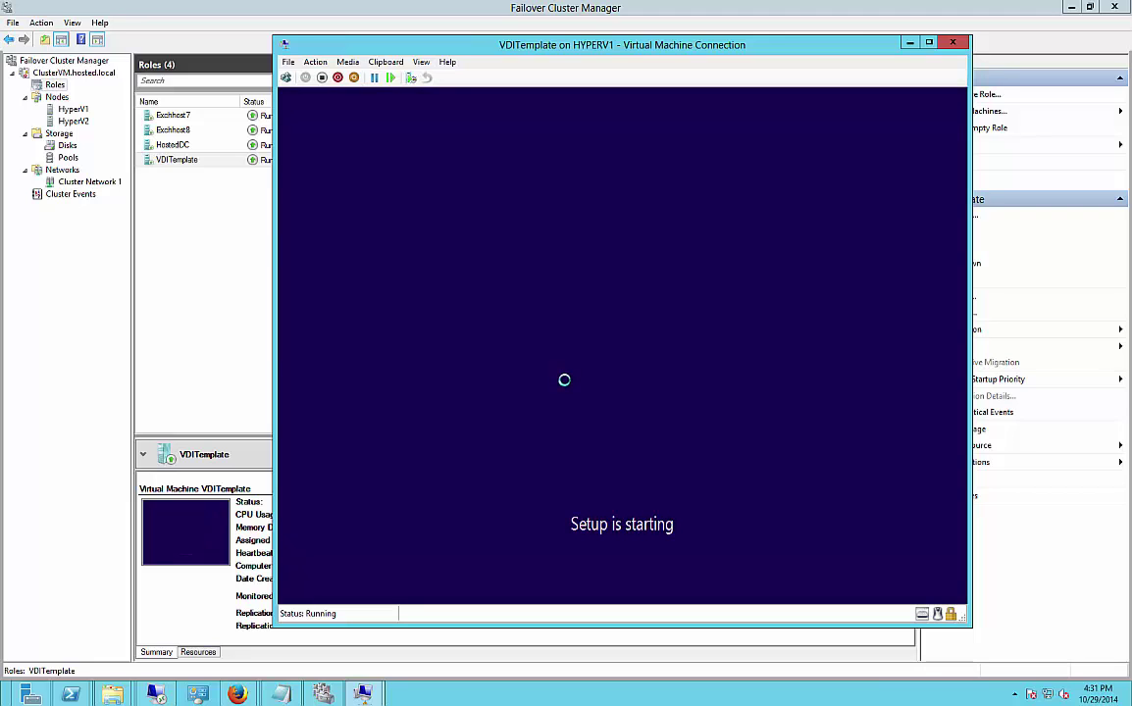
Make HyperV1 and HyperV2 preferred owners of VDITemplate and allow failback.
left_click(217, 324)
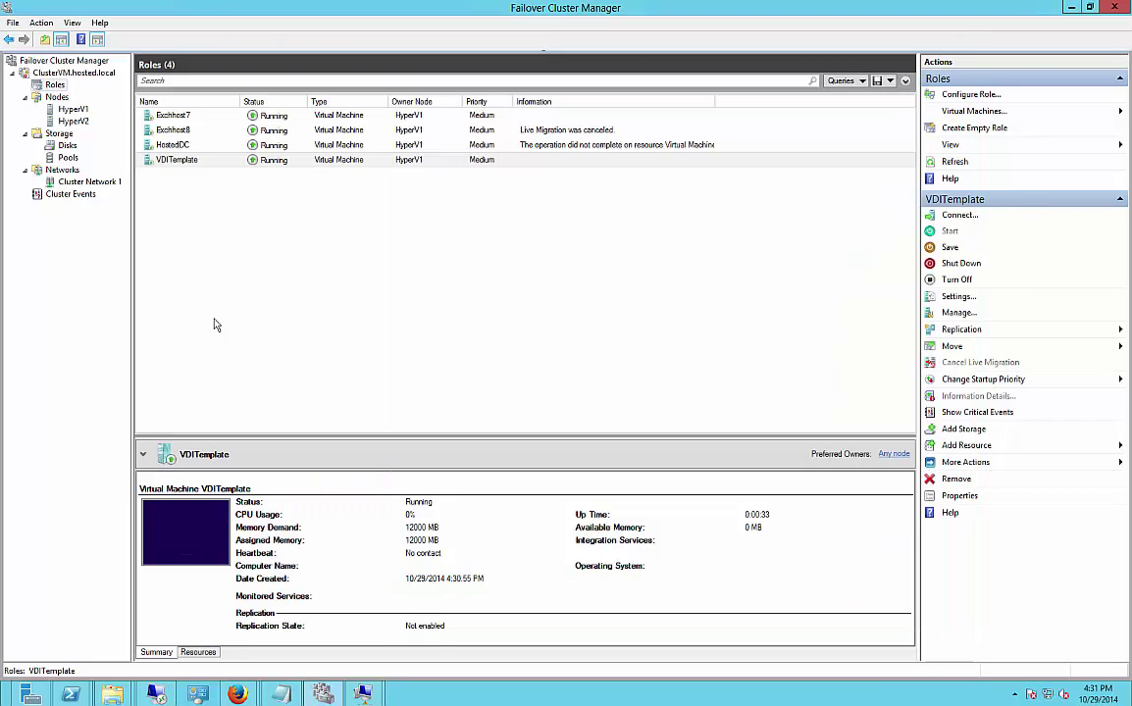
double_click(331, 164)
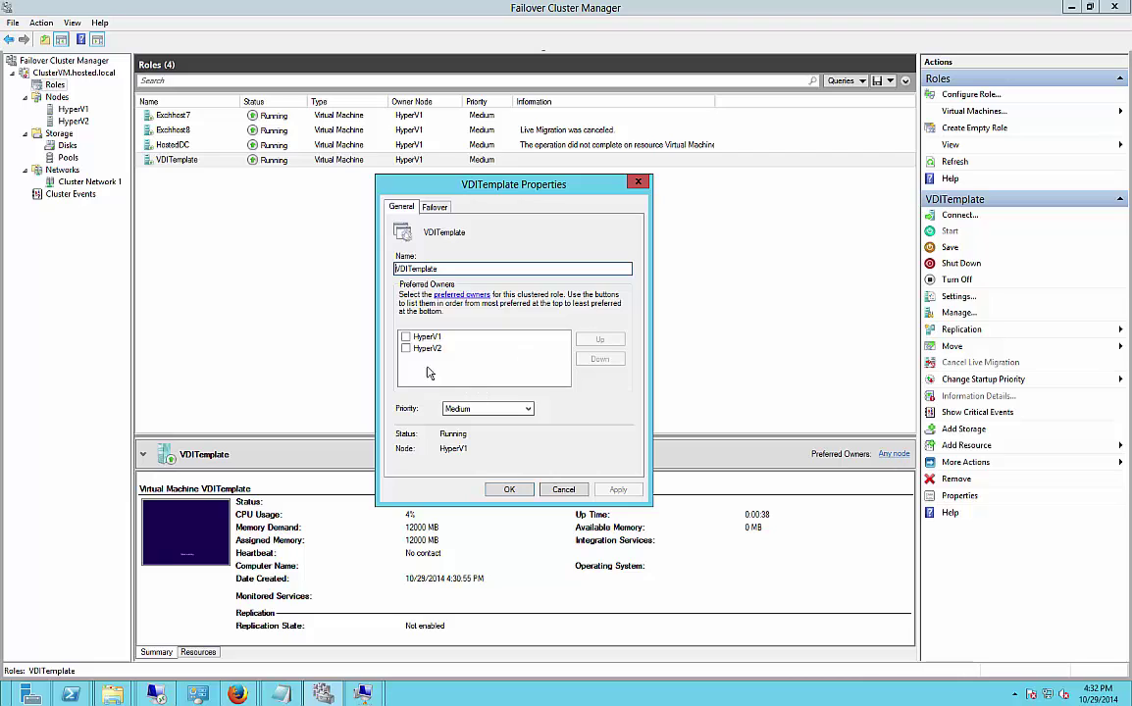
left_click(405, 337)
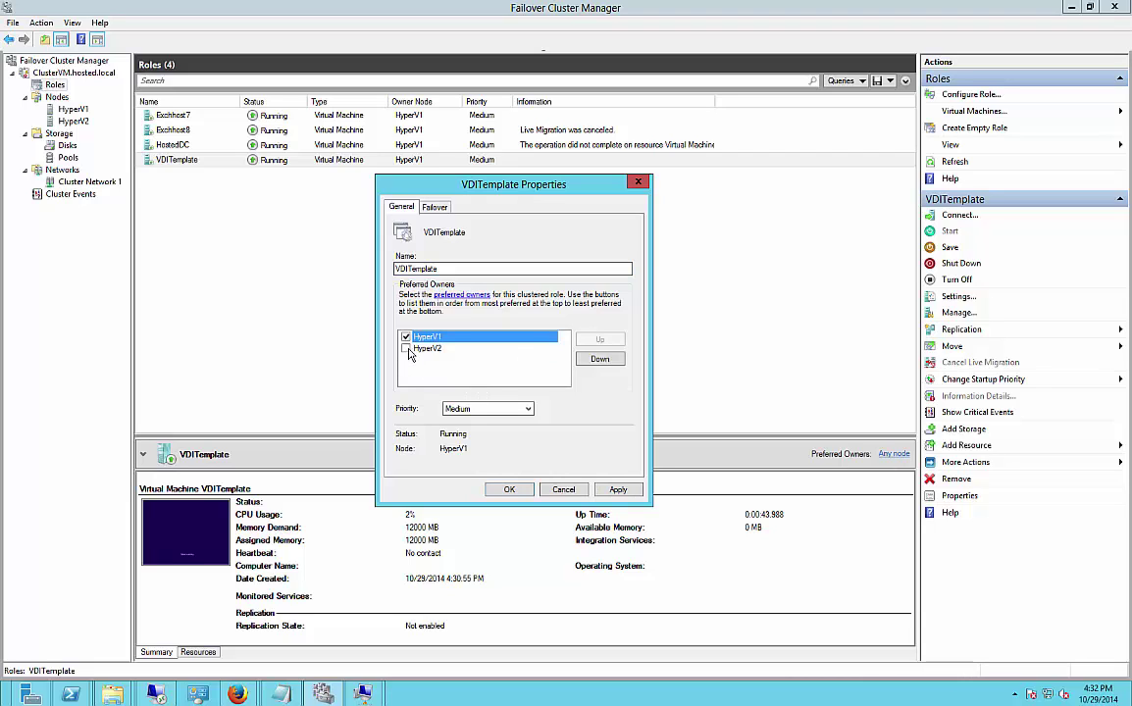
left_click(405, 348)
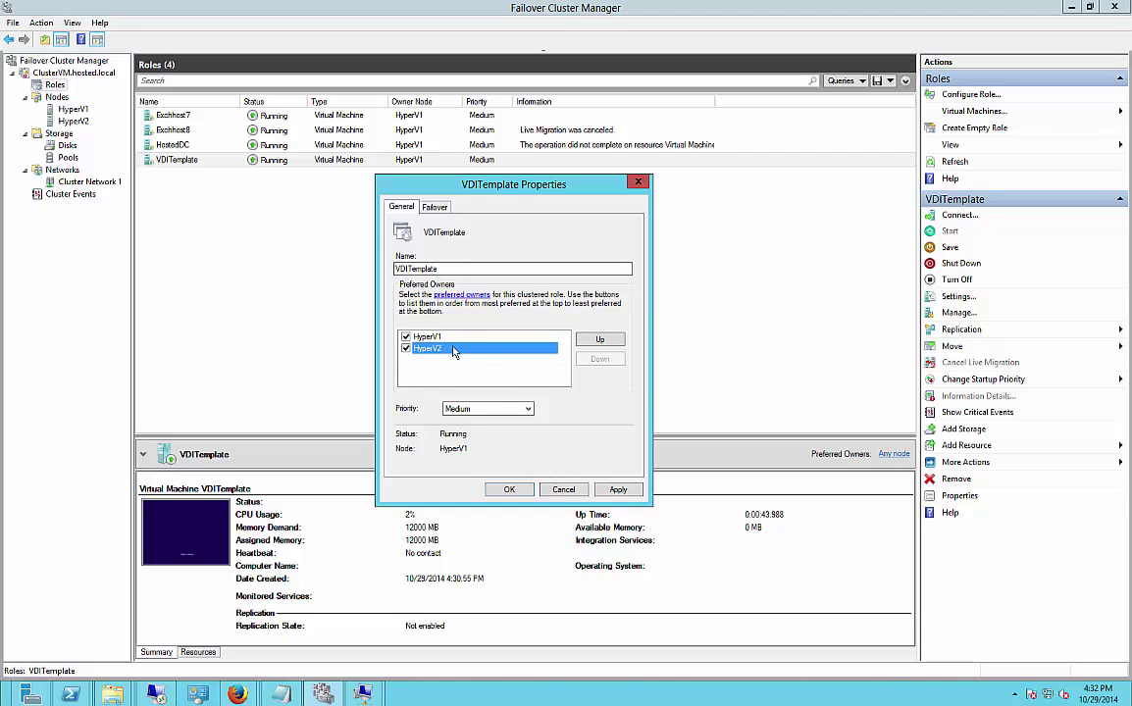
left_click(454, 338)
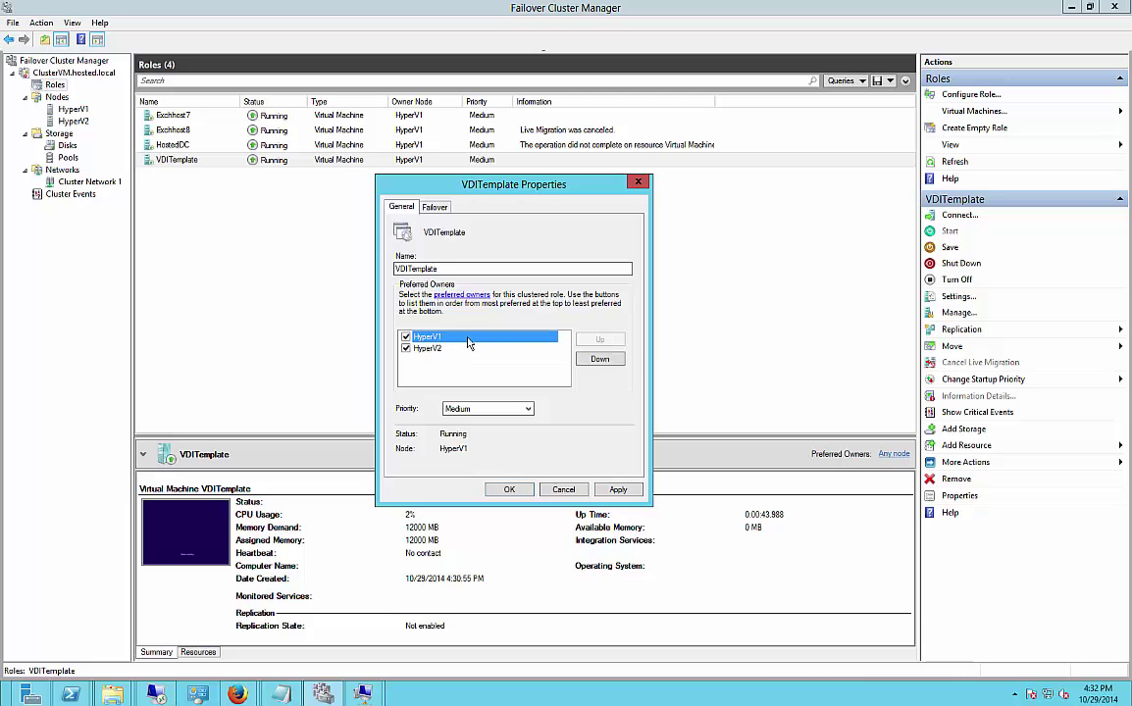
left_click(461, 348)
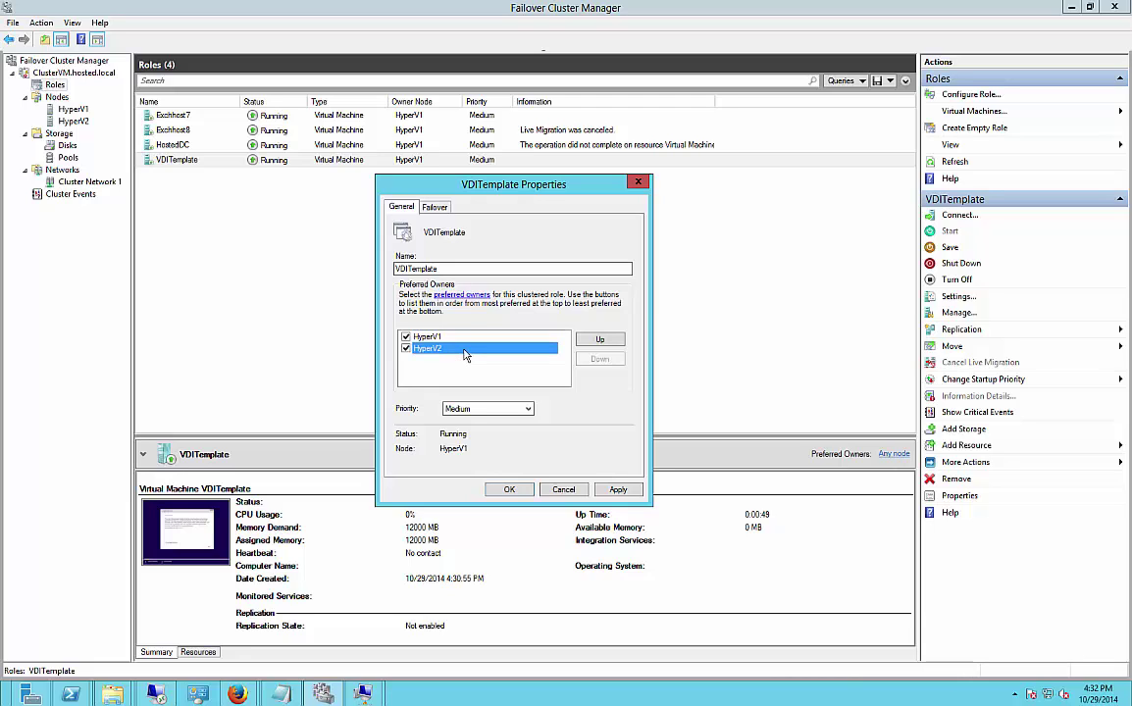
left_click(433, 207)
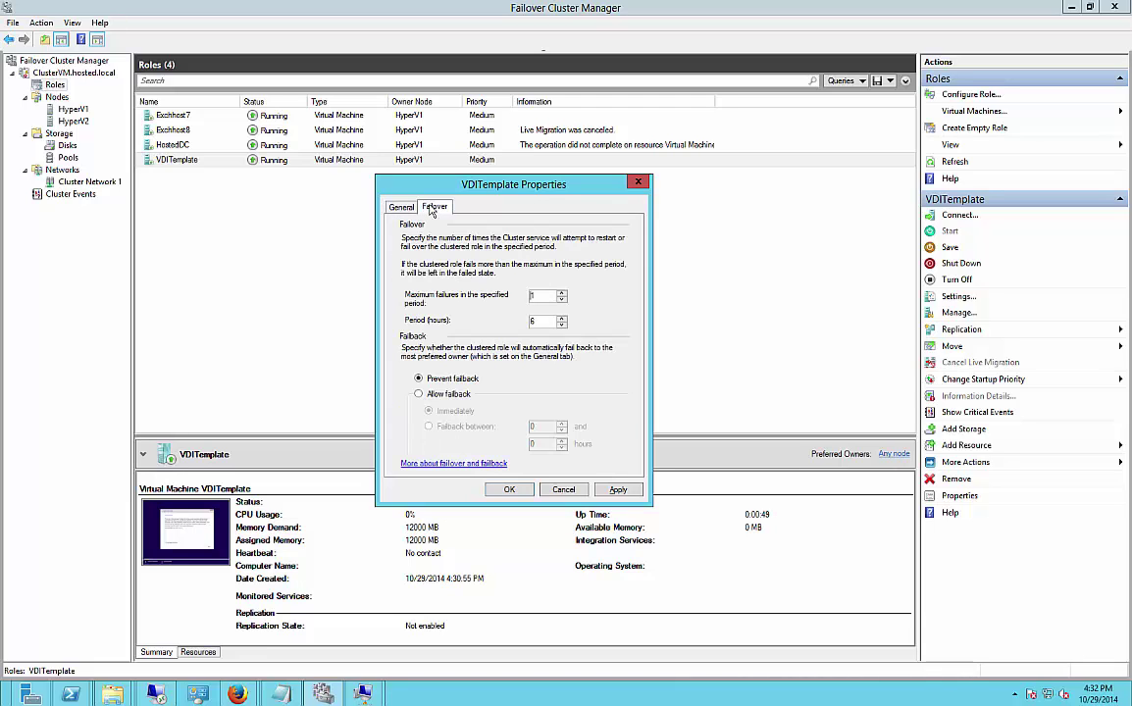
left_click(420, 394)
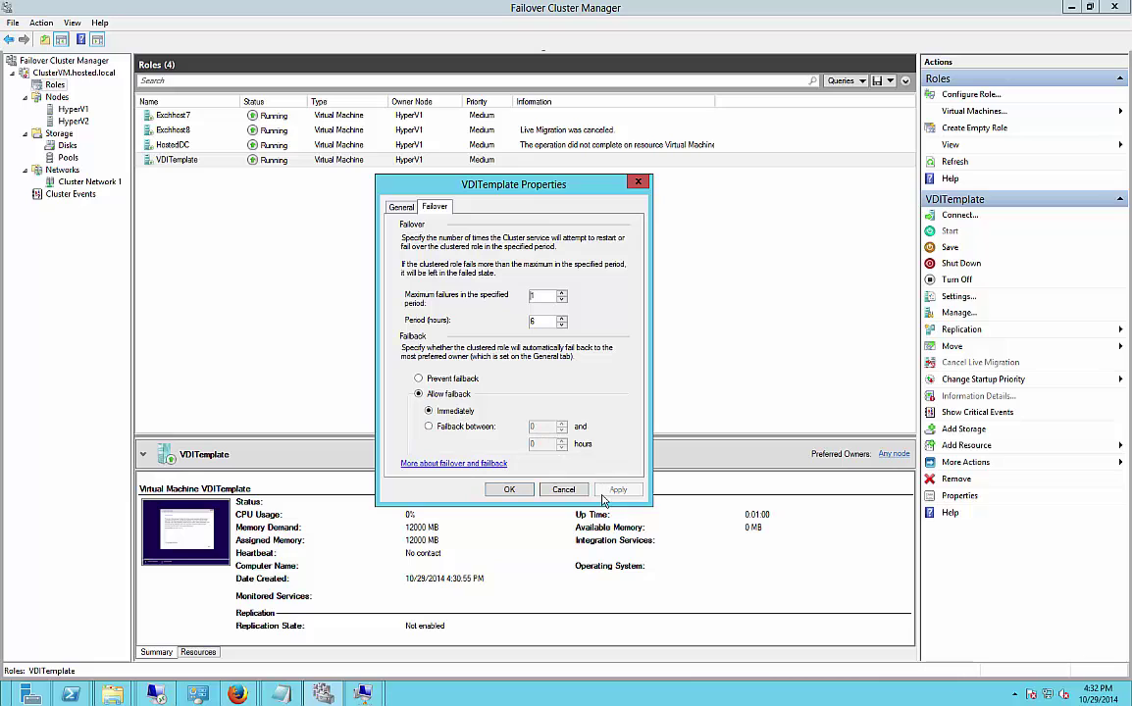
Apply the owner and failback settings, reopen VDITemplate's console, and accept the license terms.
left_click(509, 490)
double_click(230, 533)
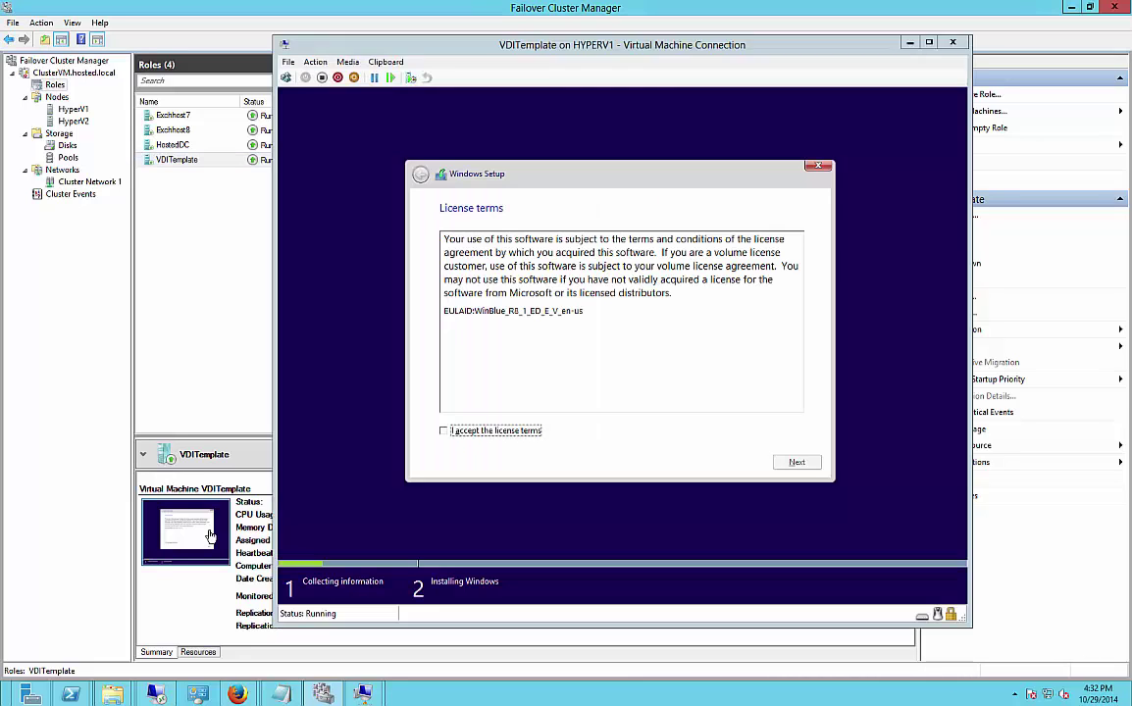
left_click(473, 431)
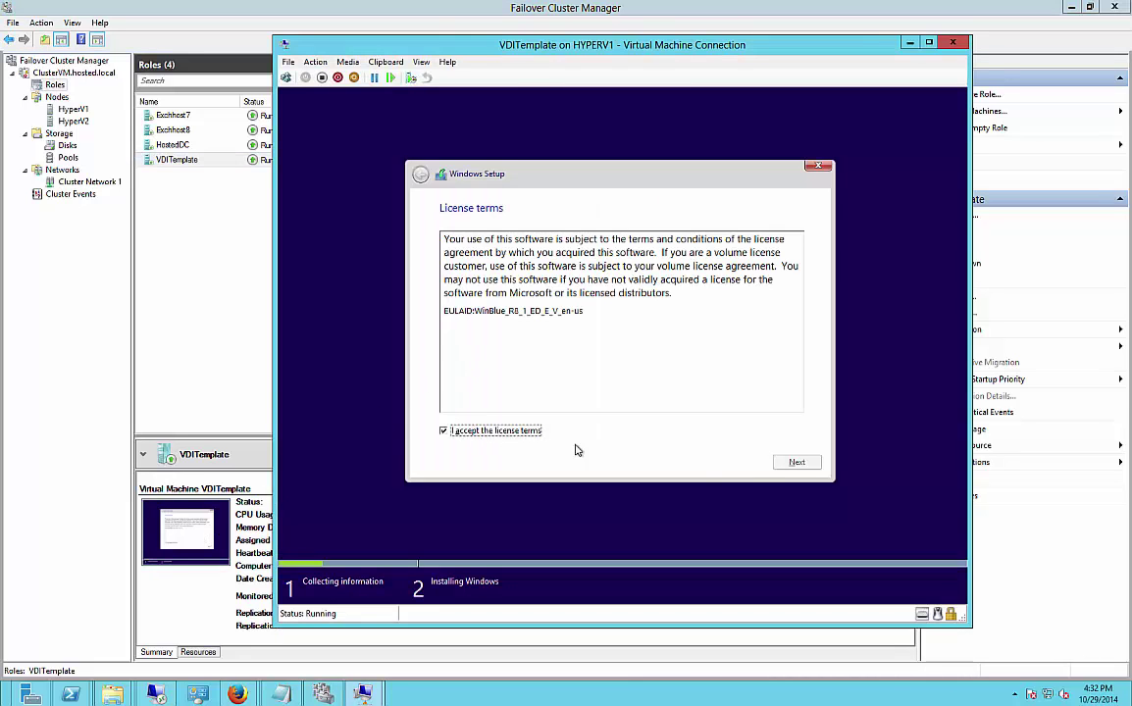
left_click(794, 462)
Custom-install Windows onto Drive 0's 100.0 GB unallocated space, then close the console.
left_click(663, 340)
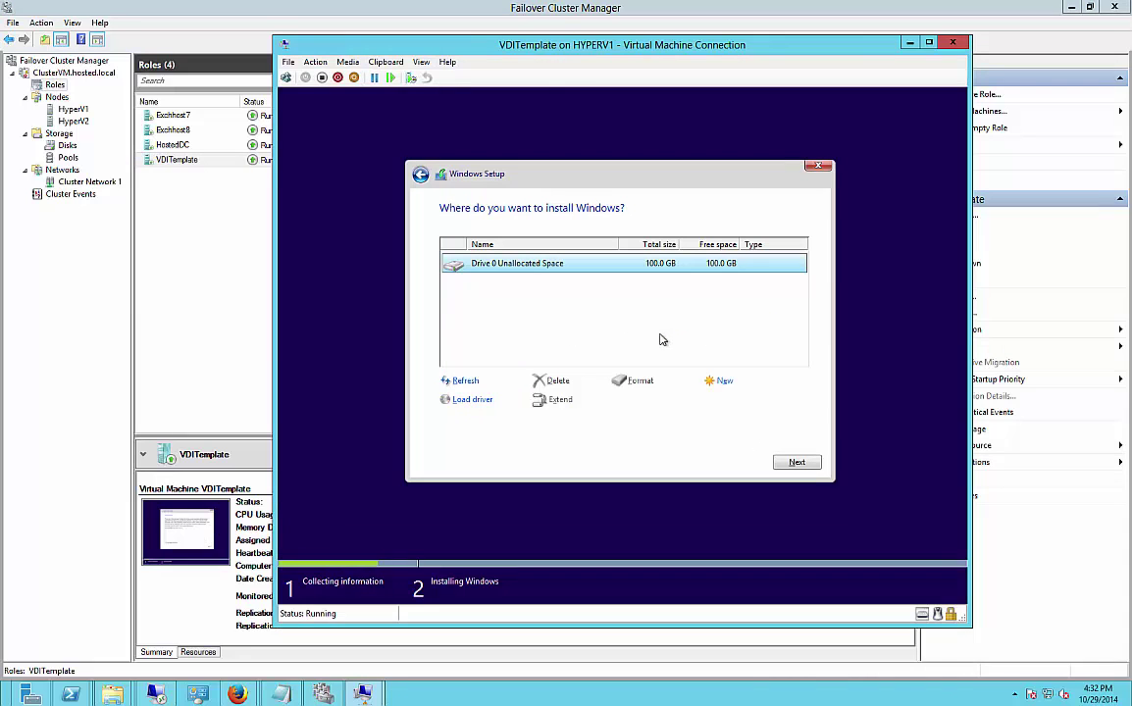
left_click(797, 466)
left_click(797, 465)
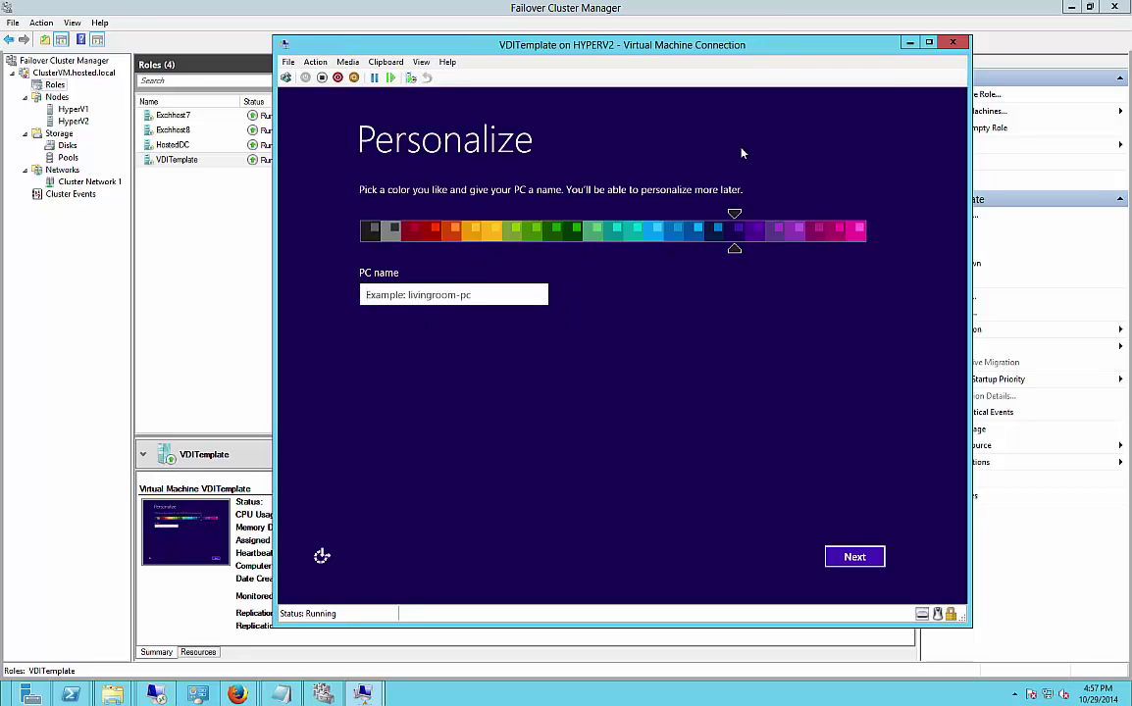
left_click(953, 44)
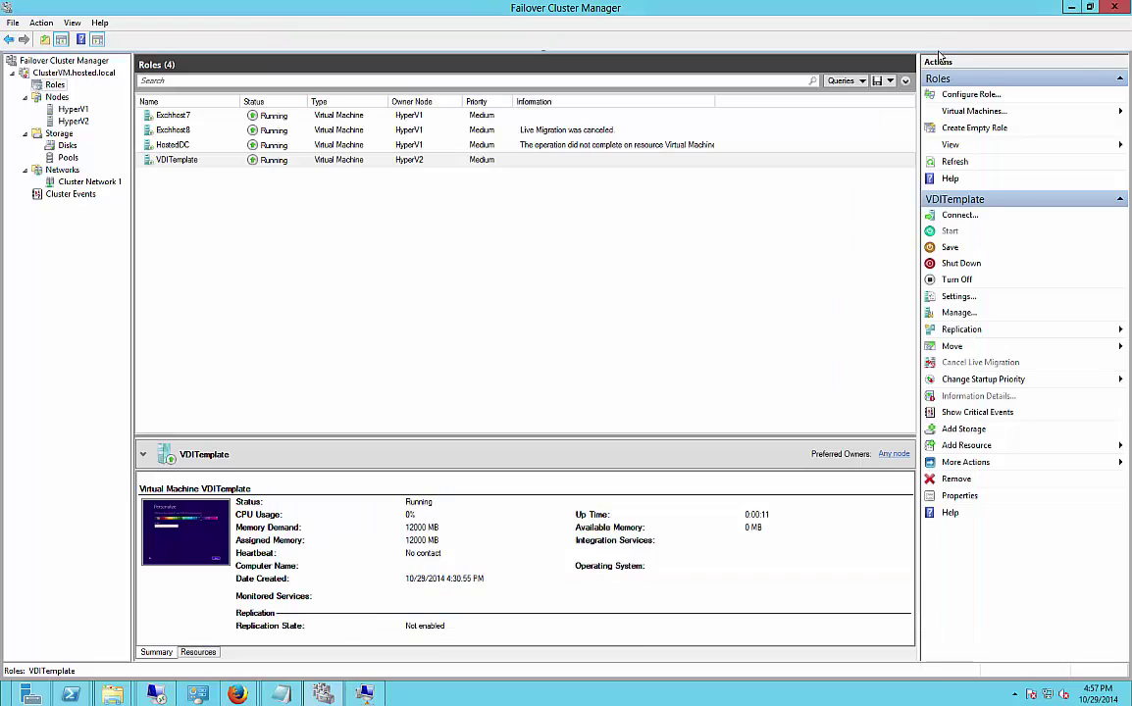
Quick-migrate the VDITemplate role to the selected node HyperV1.
left_click(344, 161)
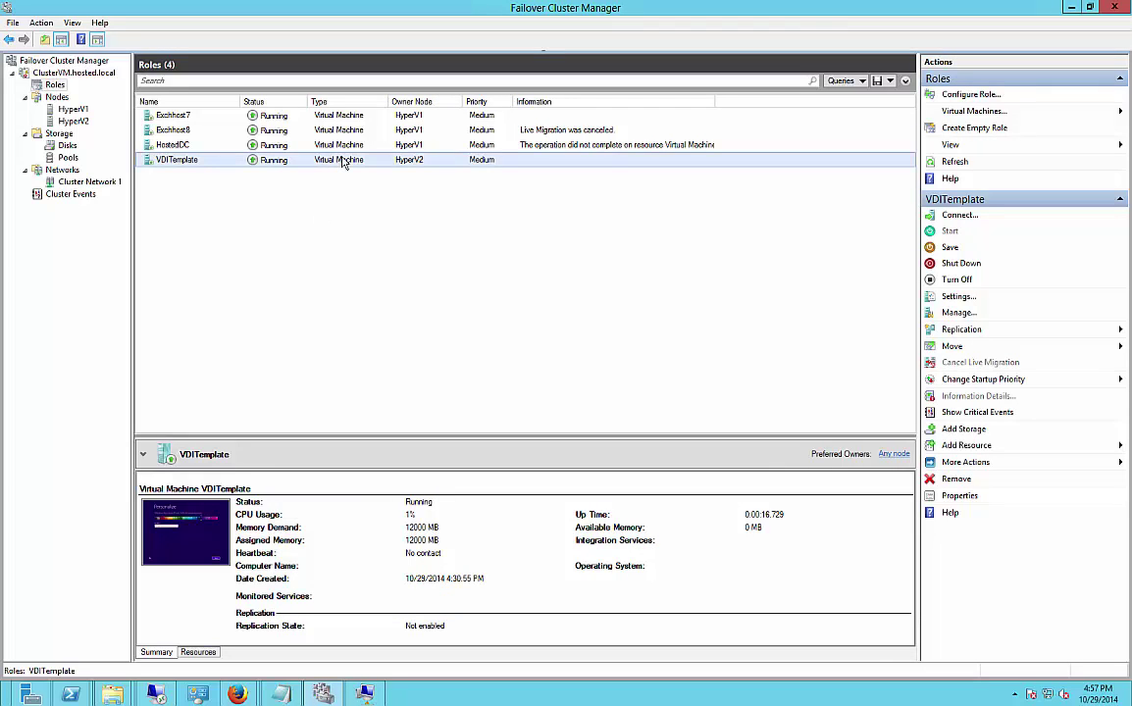
right_click(344, 163)
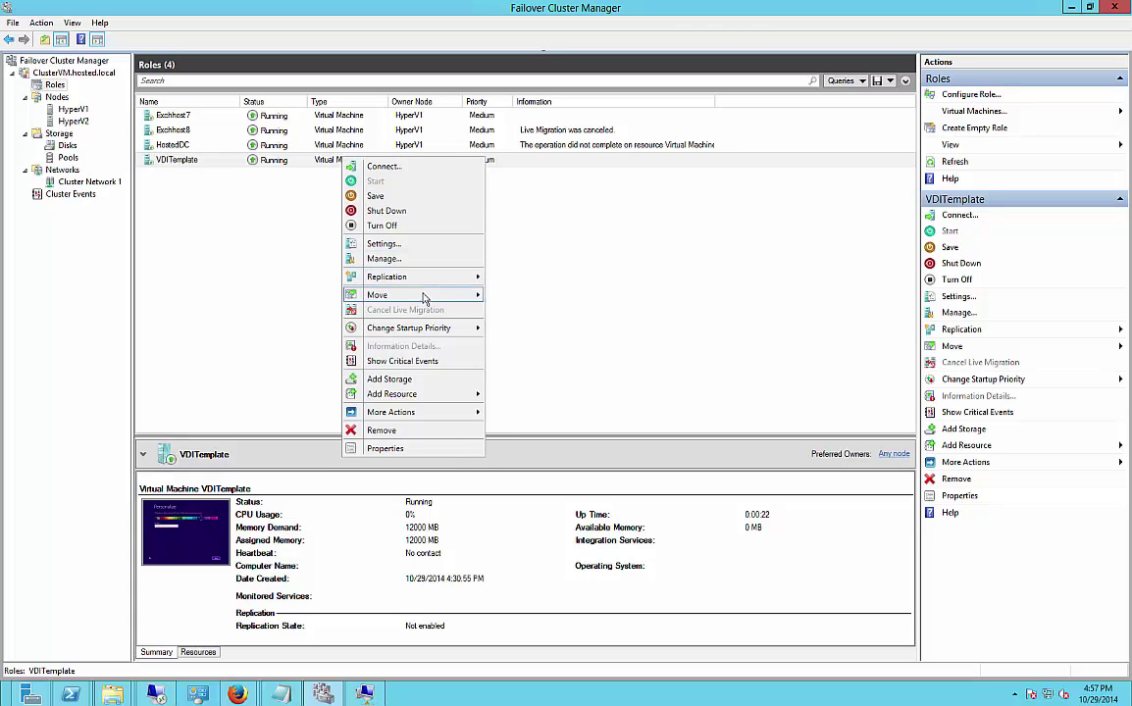
mouse_move(424, 297)
mouse_move(526, 316)
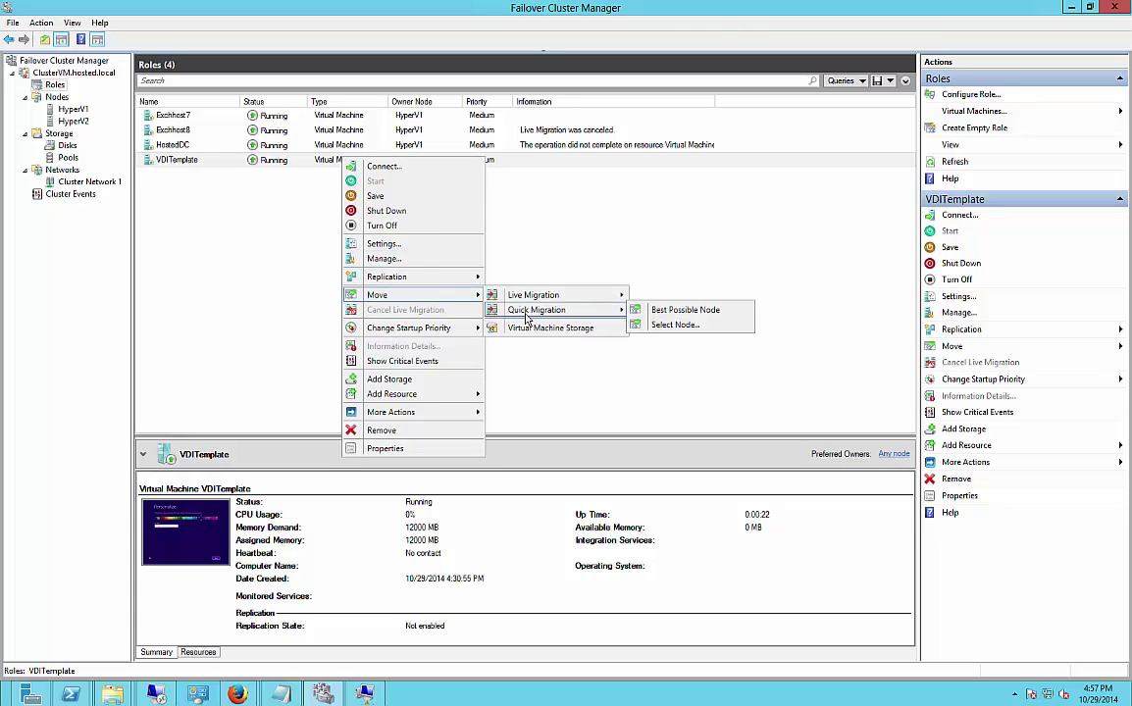
left_click(666, 329)
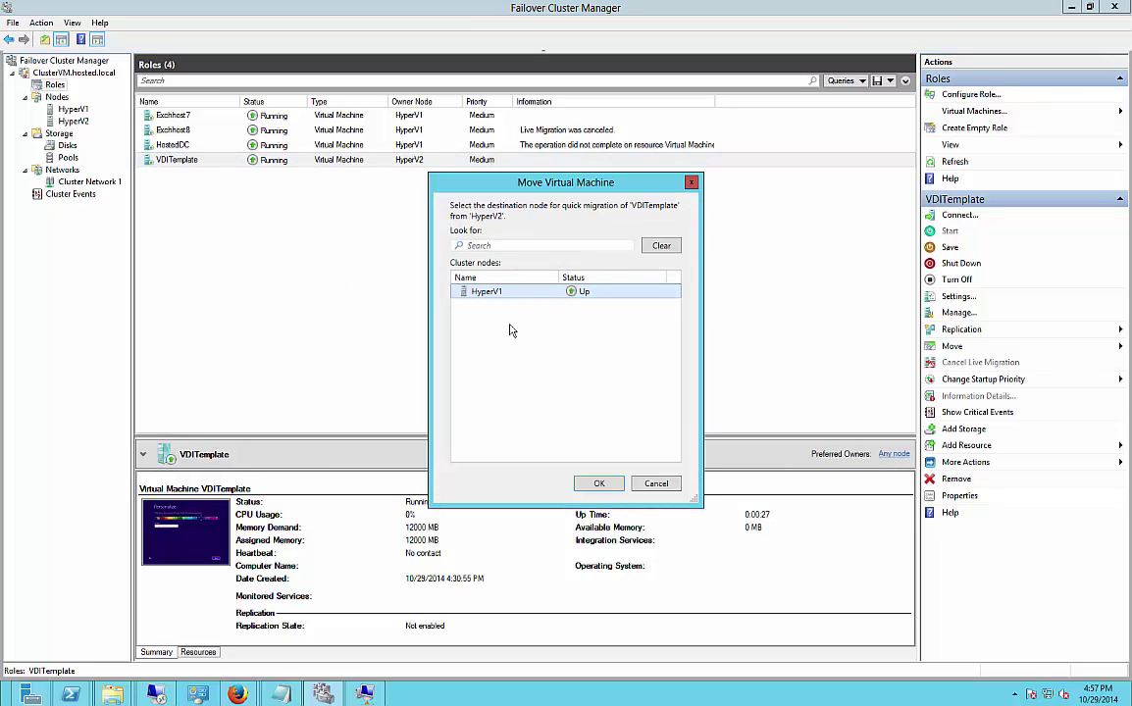
left_click(598, 482)
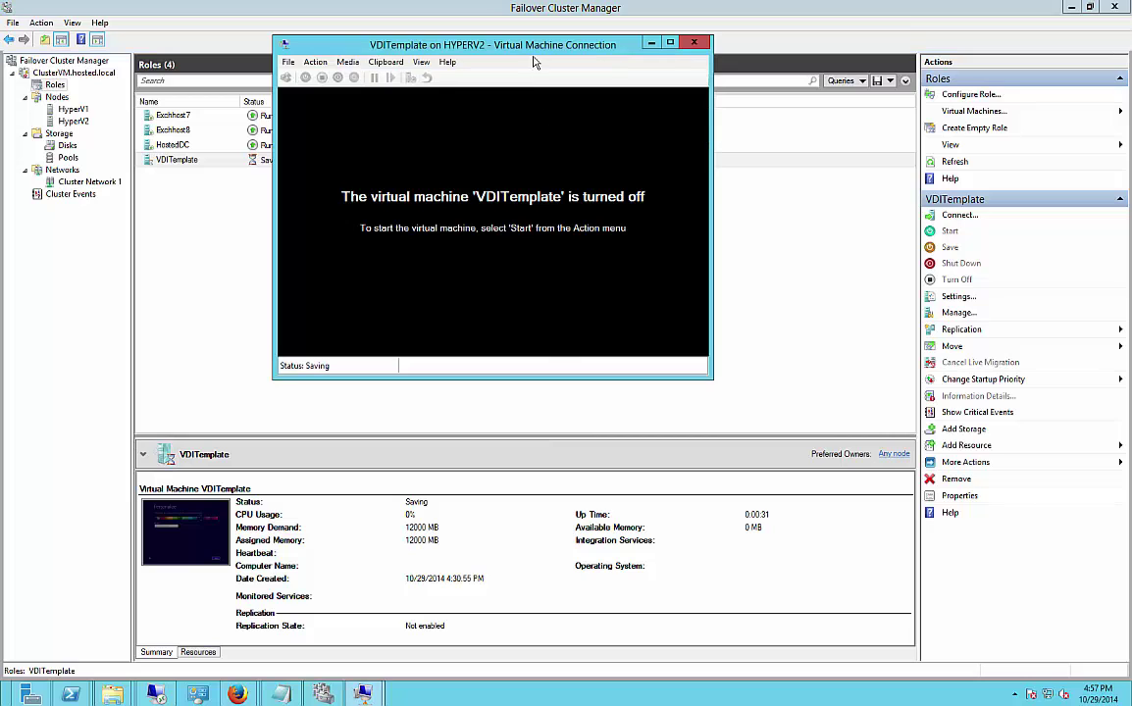
Exit the stale HyperV2 console message and reopen VDITemplate's console on HYPERV1.
left_click_drag(543, 55, 698, 279)
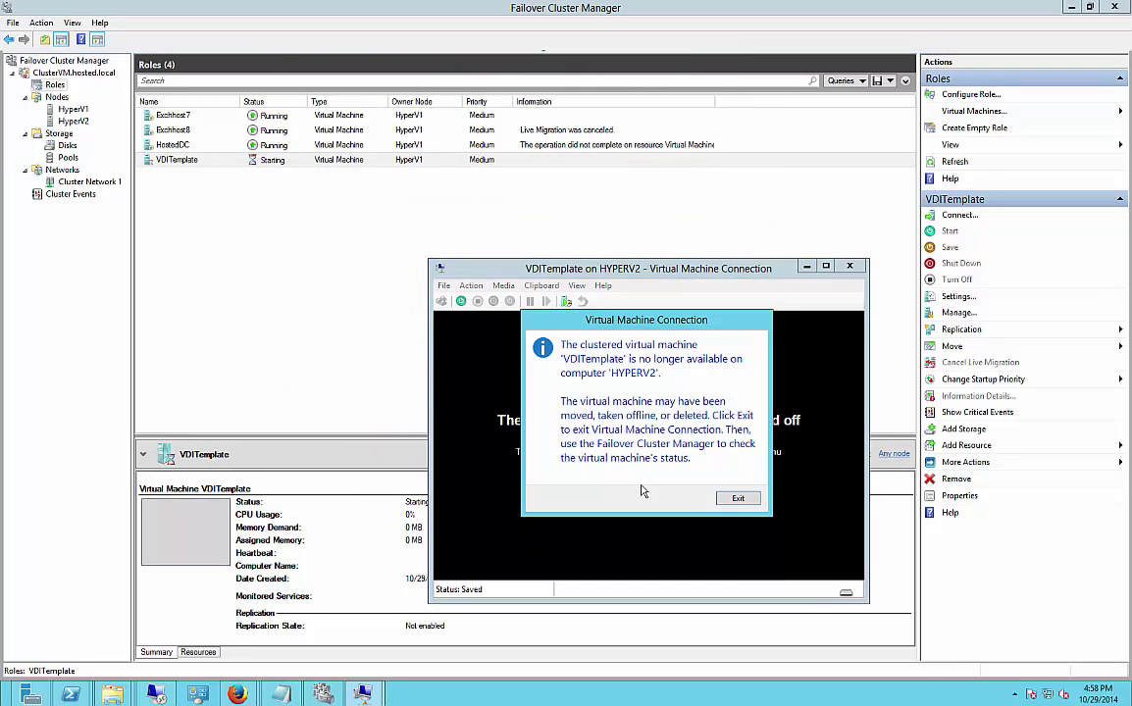
left_click(741, 502)
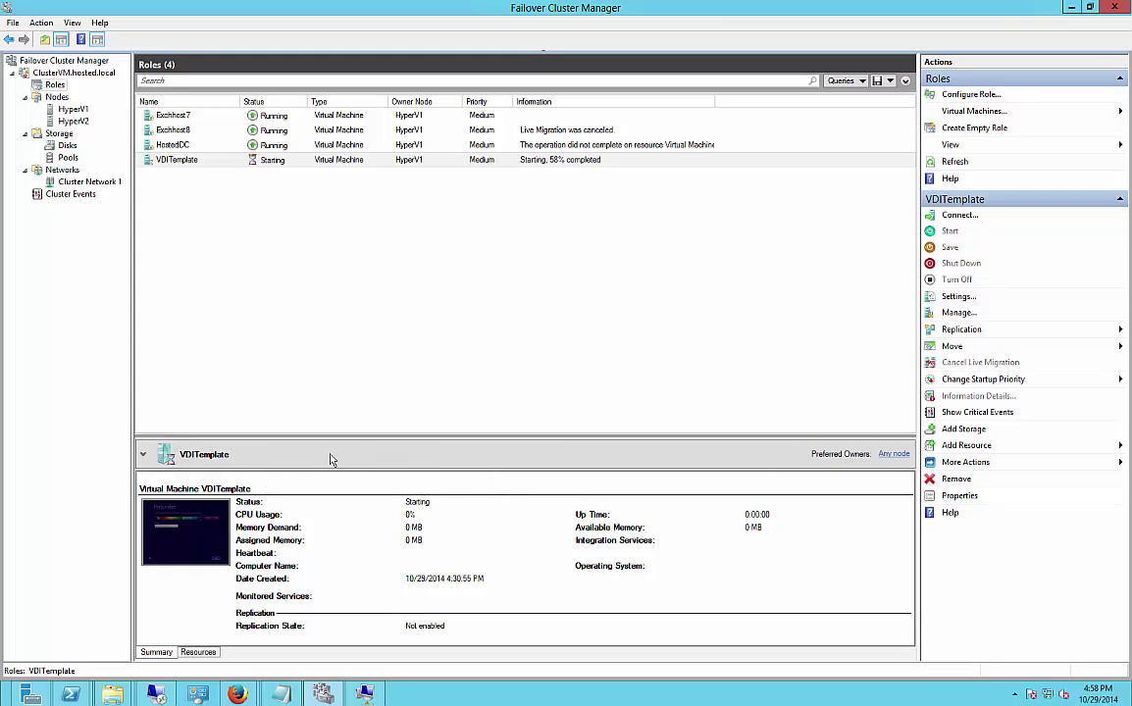
double_click(208, 527)
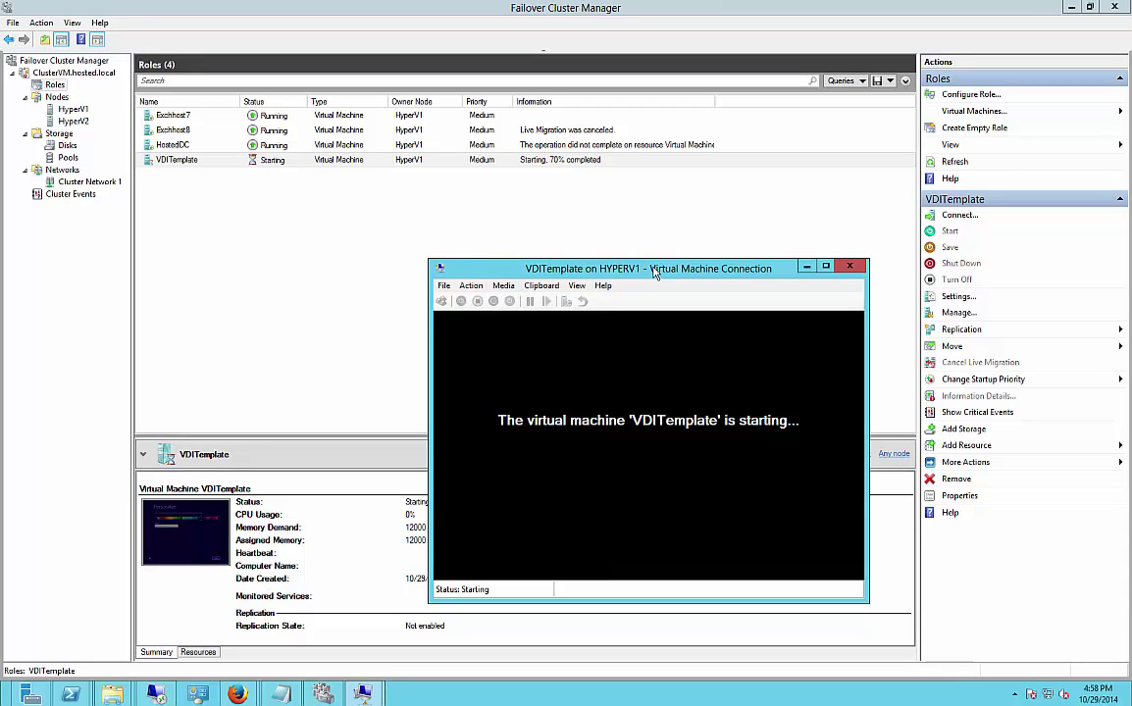
left_click_drag(655, 275, 621, 211)
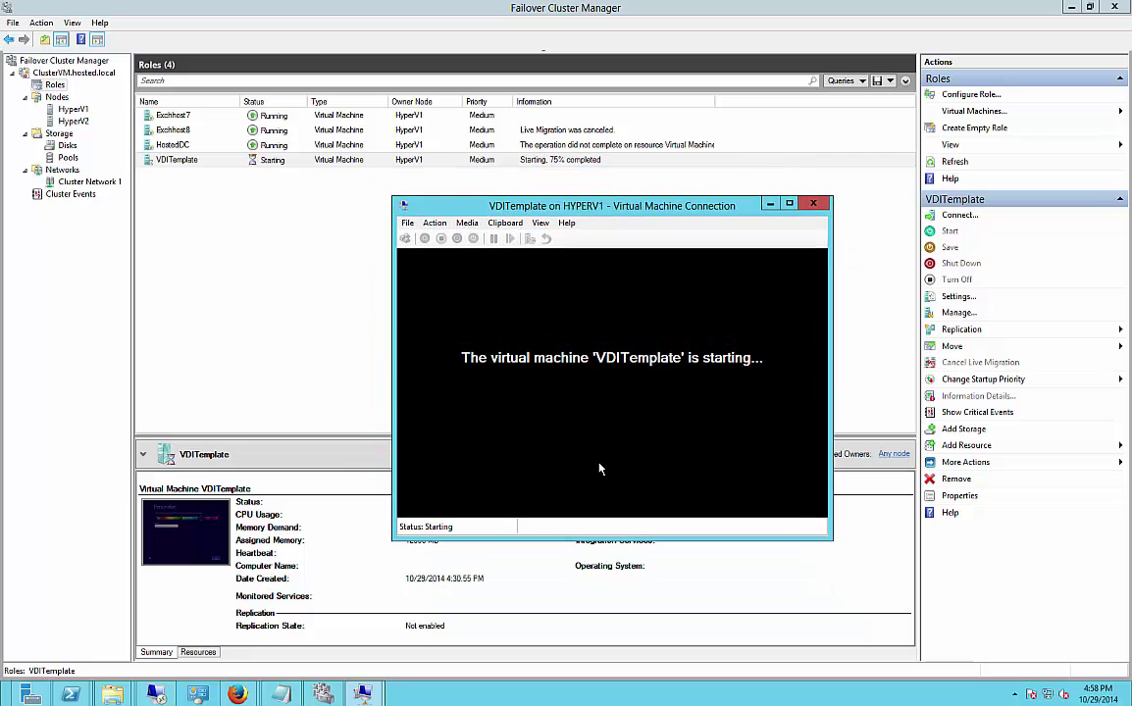